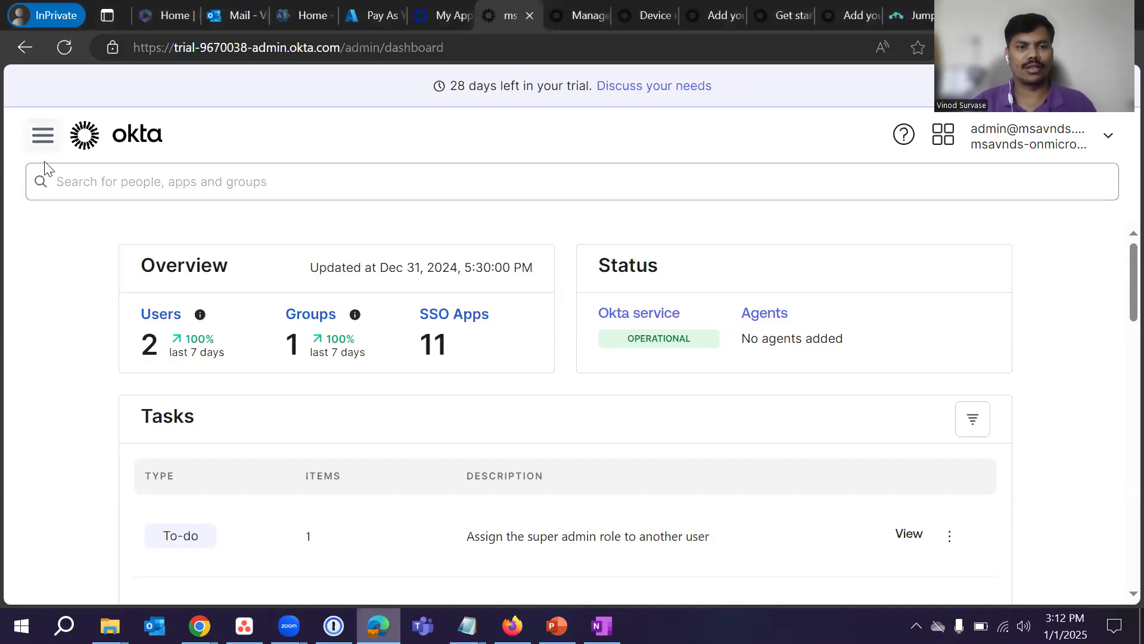
# Step: Open the directory's Profile Editor and look over the list of user profiles
pyautogui.click(40, 140)
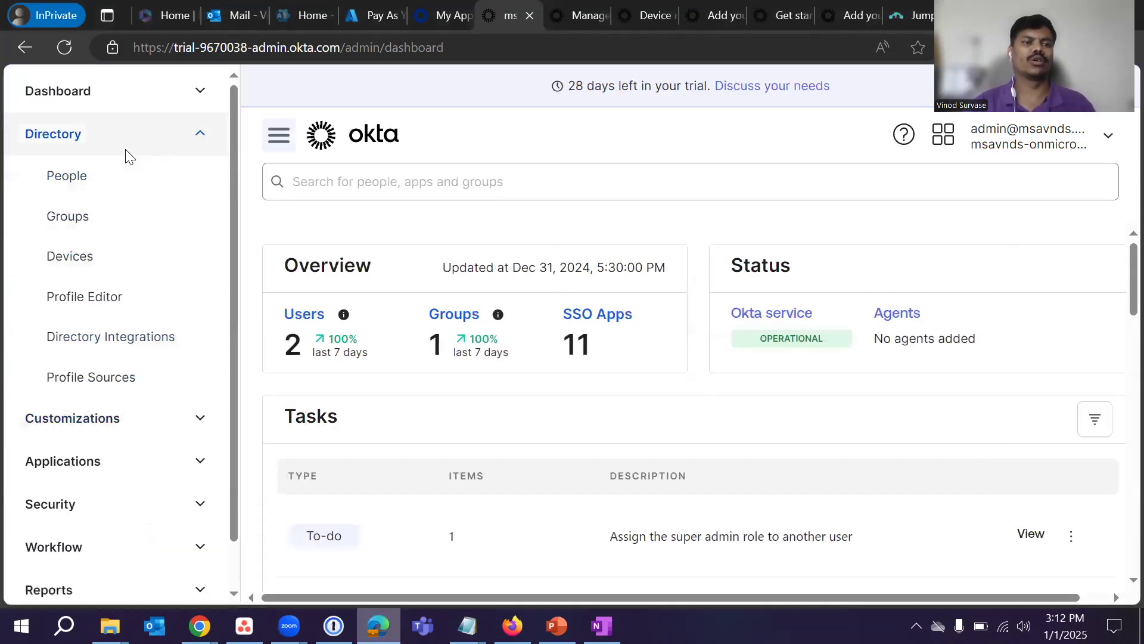
pyautogui.click(114, 307)
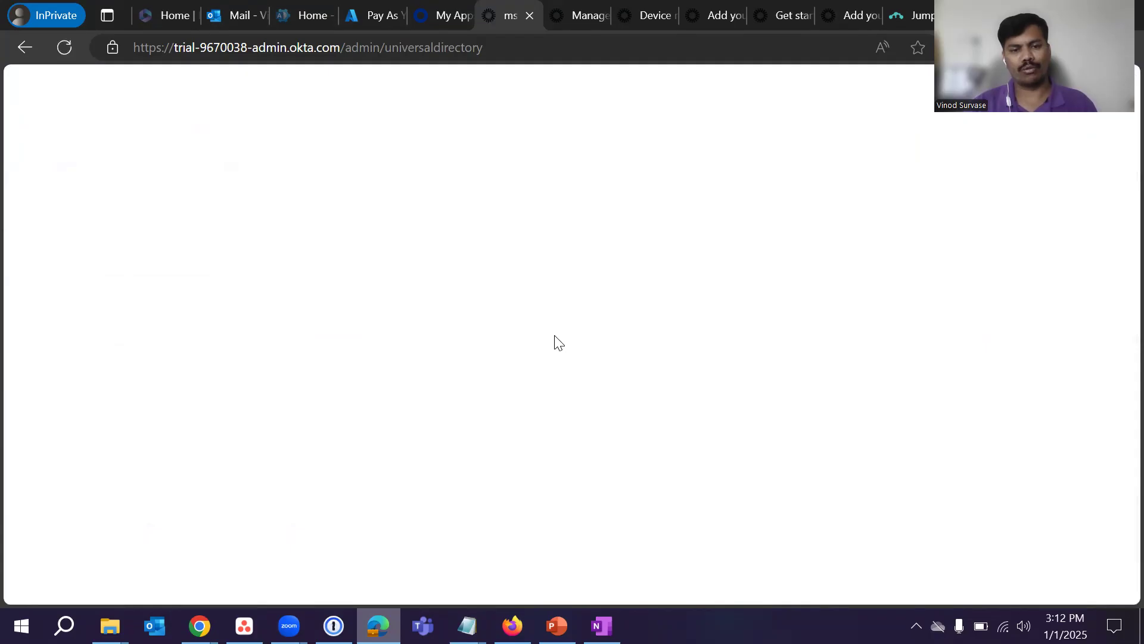
pyautogui.scroll(-4, 551, 338)
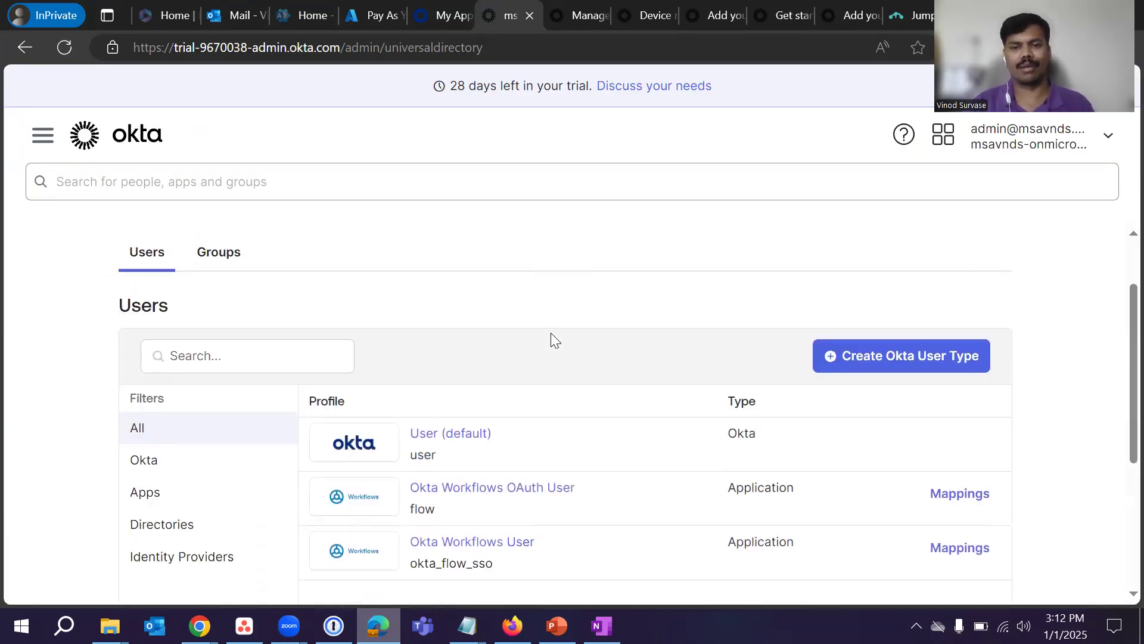
pyautogui.scroll(1, 527, 403)
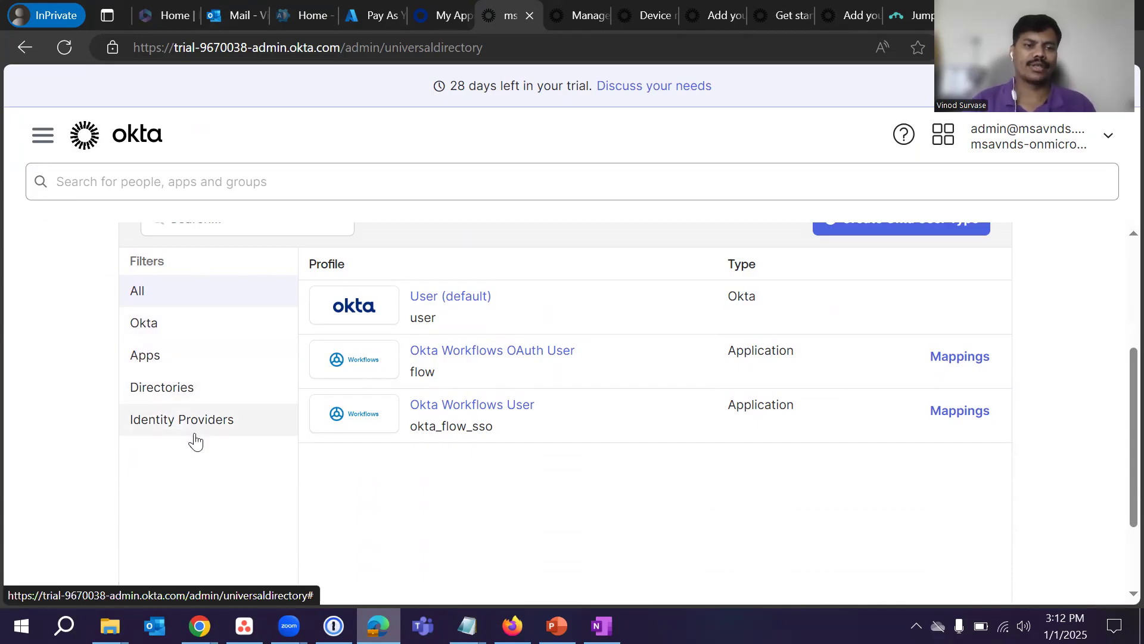
# Step: Filter the user profiles to Okta only, and return the filter to All
pyautogui.click(169, 336)
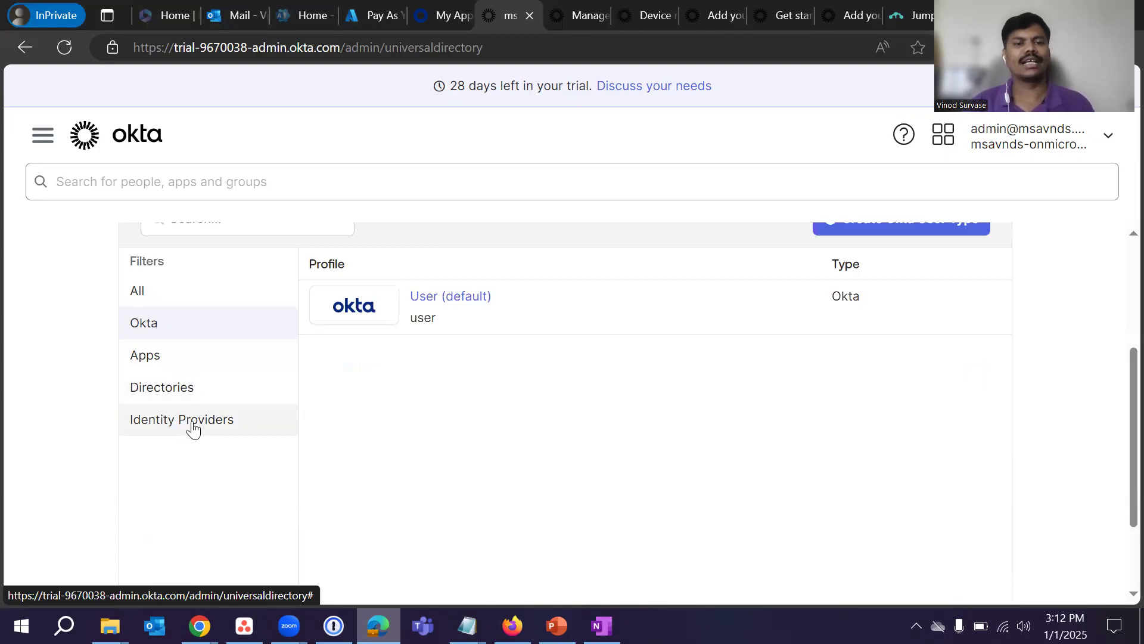
pyautogui.click(156, 293)
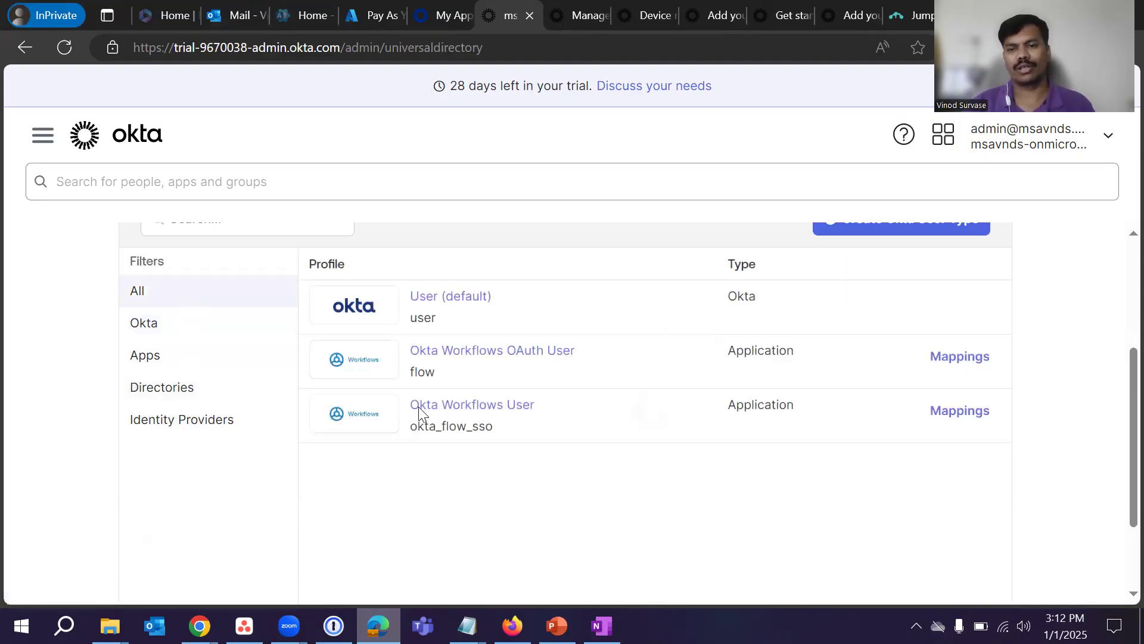
pyautogui.scroll(2, 599, 286)
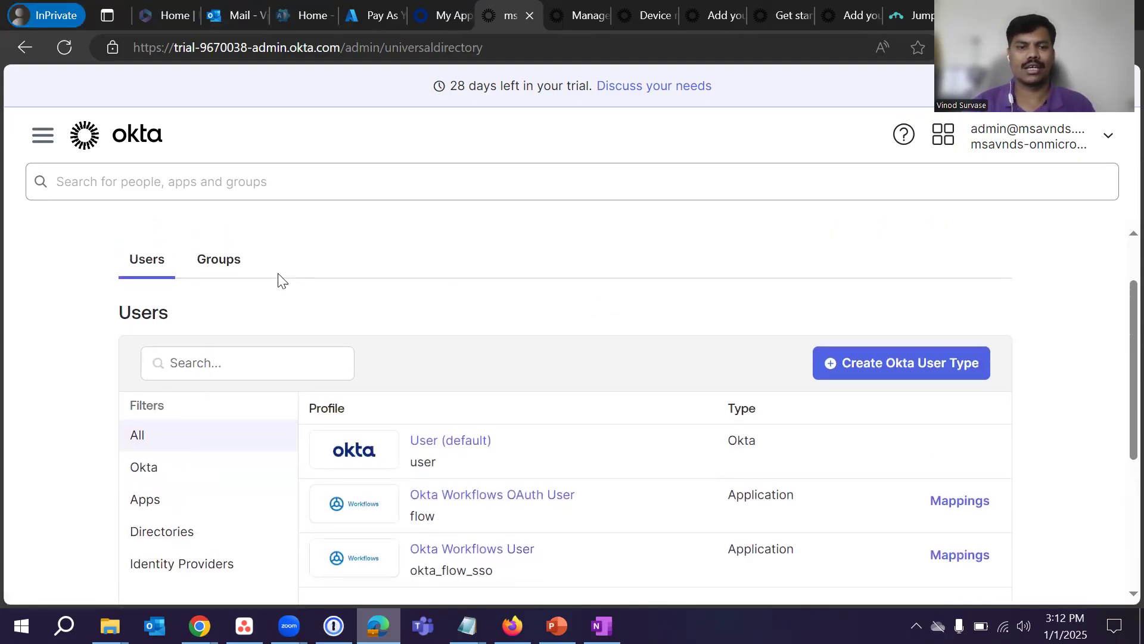
# Step: Open the Okta group profile from the group profiles and examine its details and attributes
pyautogui.click(226, 269)
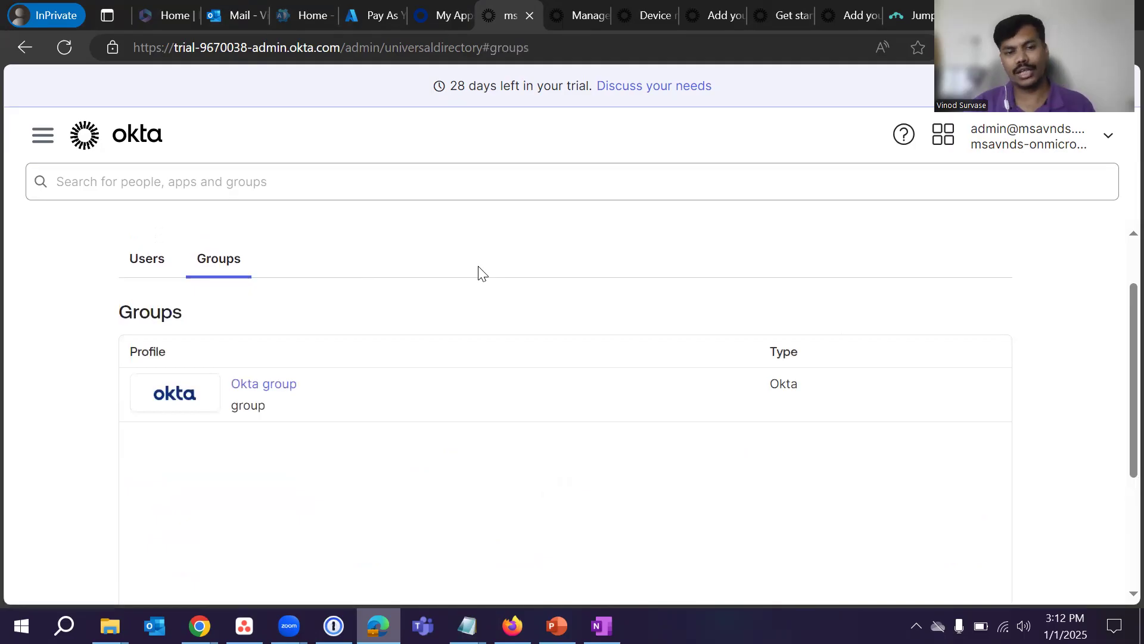
pyautogui.scroll(-2, 480, 274)
pyautogui.scroll(2, 471, 286)
pyautogui.scroll(-1, 417, 322)
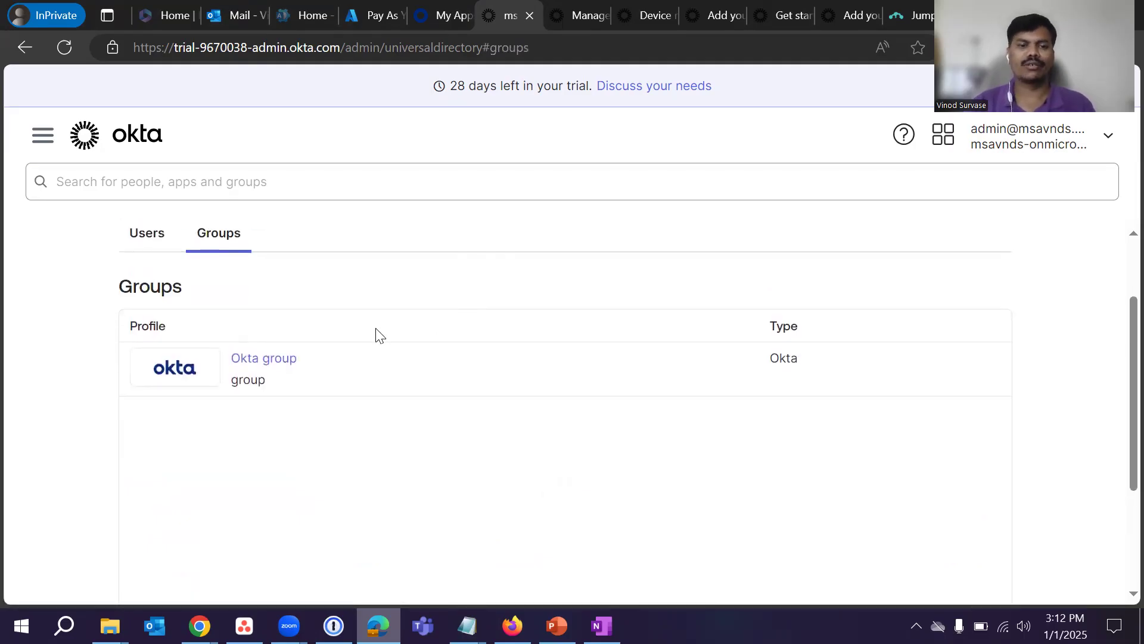
pyautogui.click(291, 352)
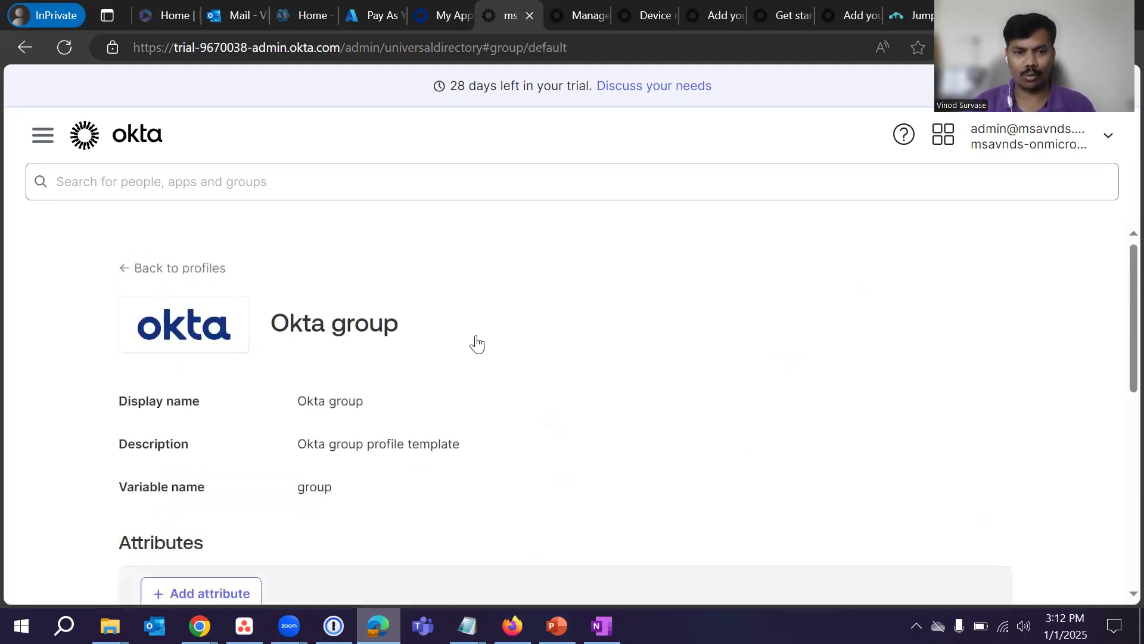
pyautogui.scroll(-5, 605, 360)
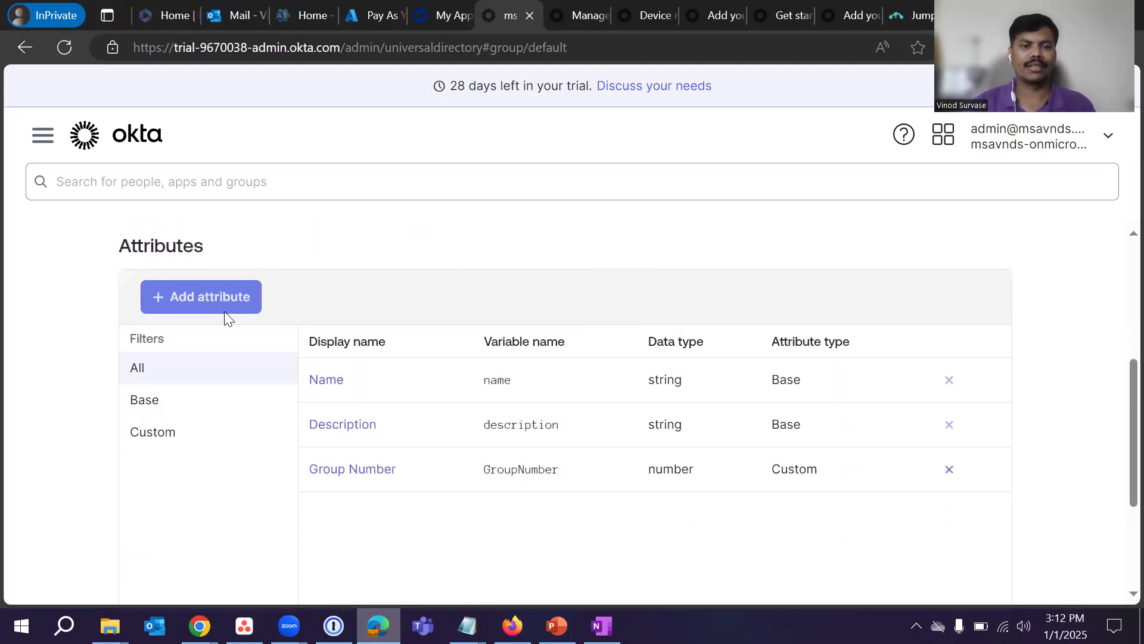
pyautogui.scroll(3, 250, 319)
pyautogui.scroll(-3, 439, 340)
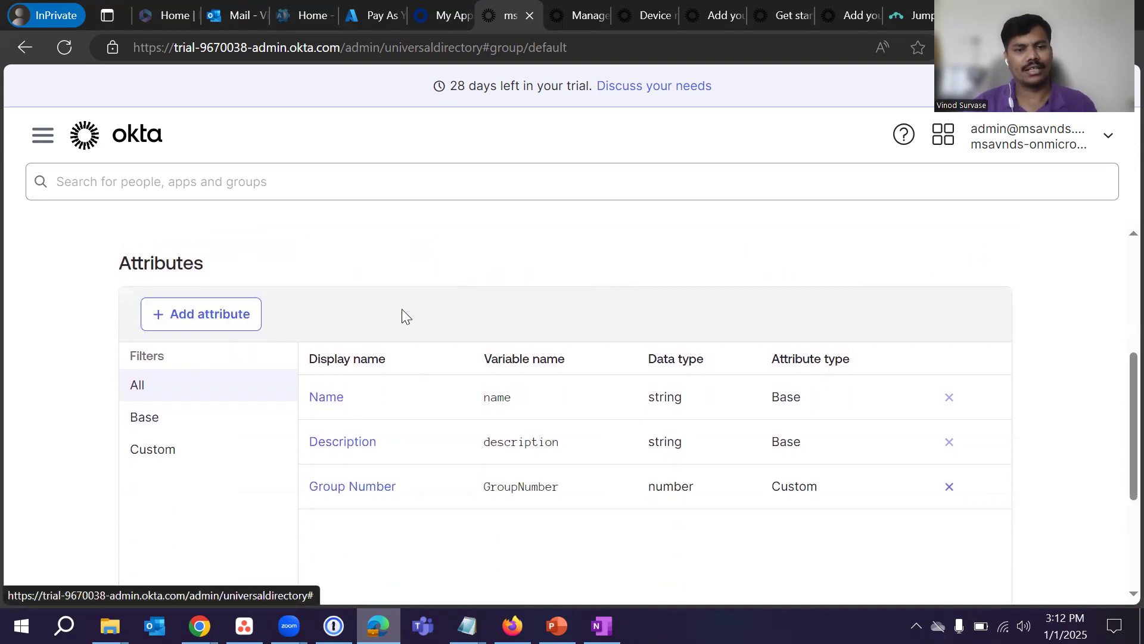
pyautogui.scroll(3, 503, 307)
pyautogui.scroll(2, 504, 307)
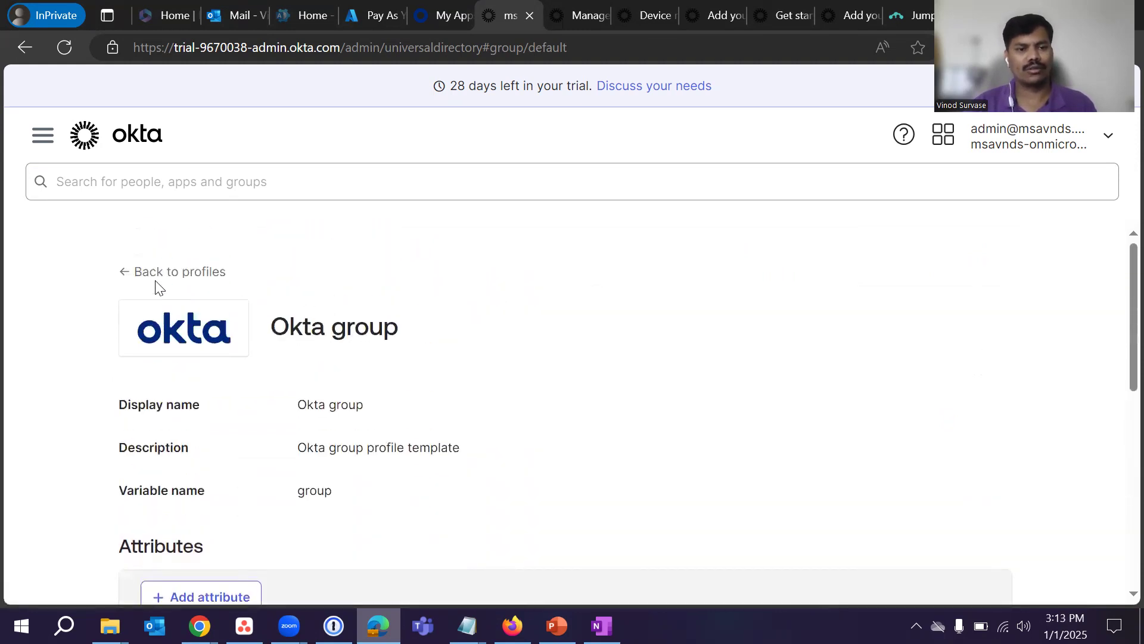
# Step: Return to the user profiles and start a new Okta user type with the display name User Country
pyautogui.click(154, 274)
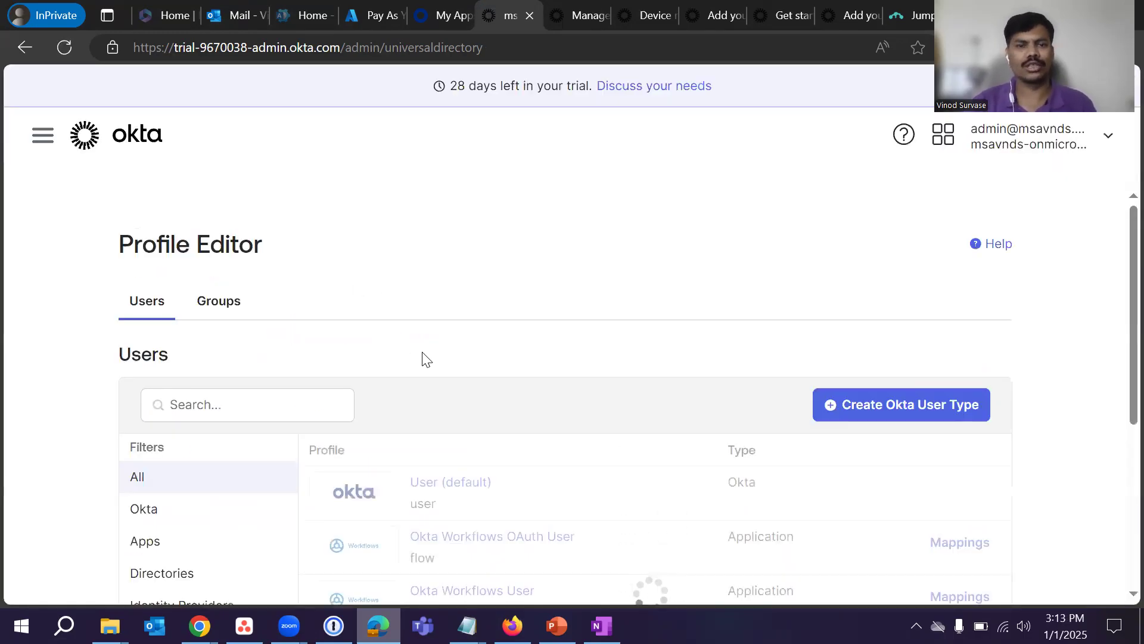
pyautogui.scroll(-3, 423, 358)
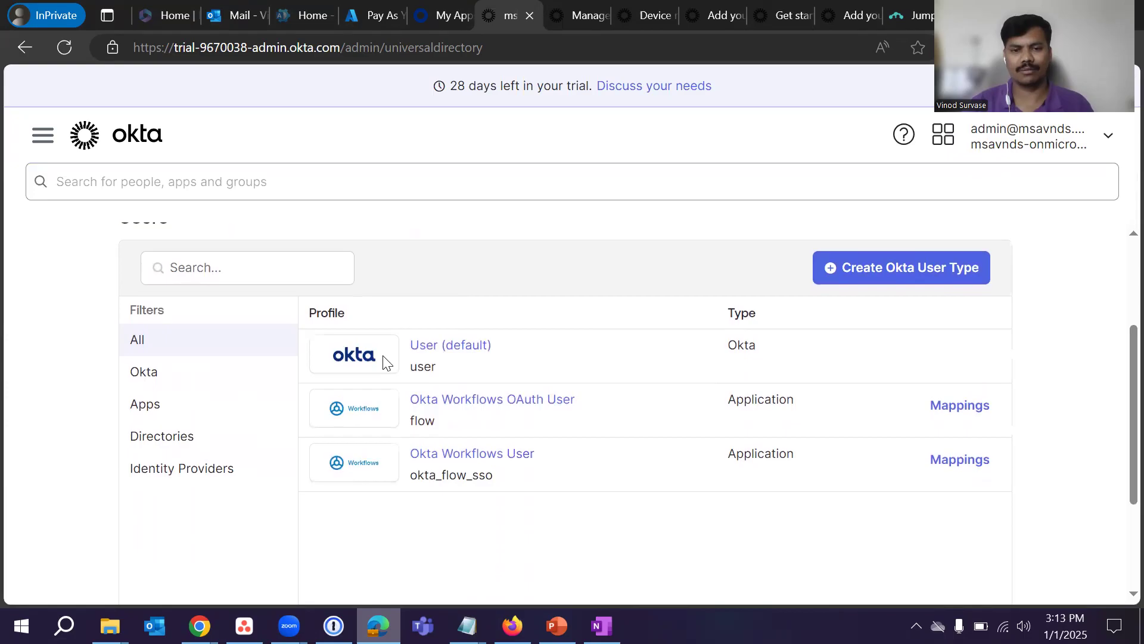
pyautogui.scroll(-1, 345, 370)
pyautogui.scroll(2, 311, 360)
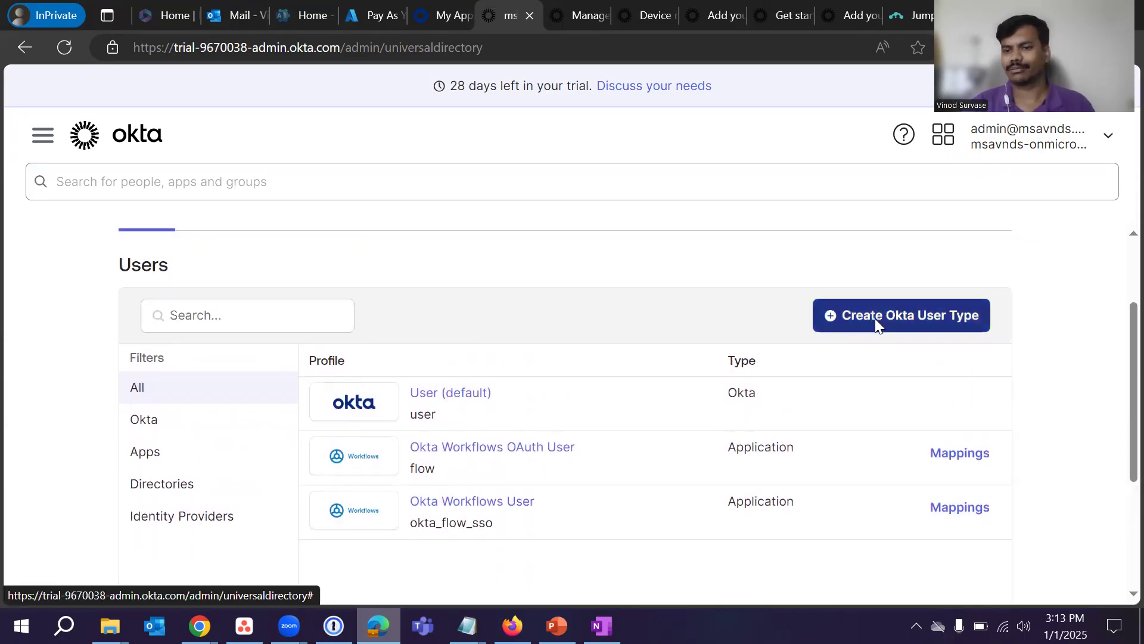
pyautogui.click(931, 320)
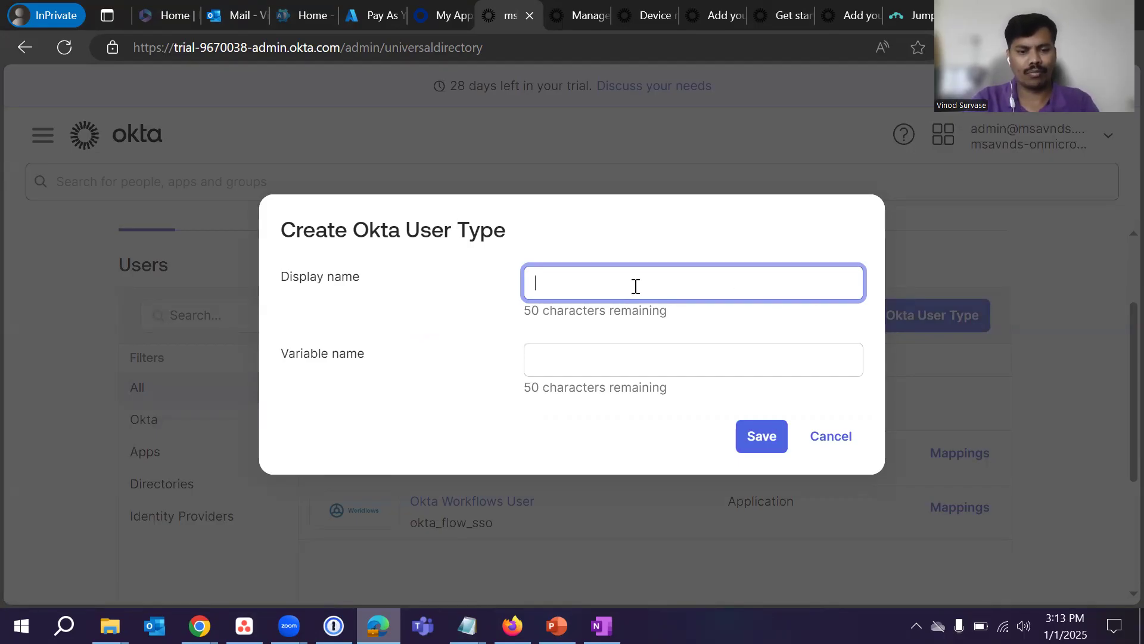
pyautogui.write('User')
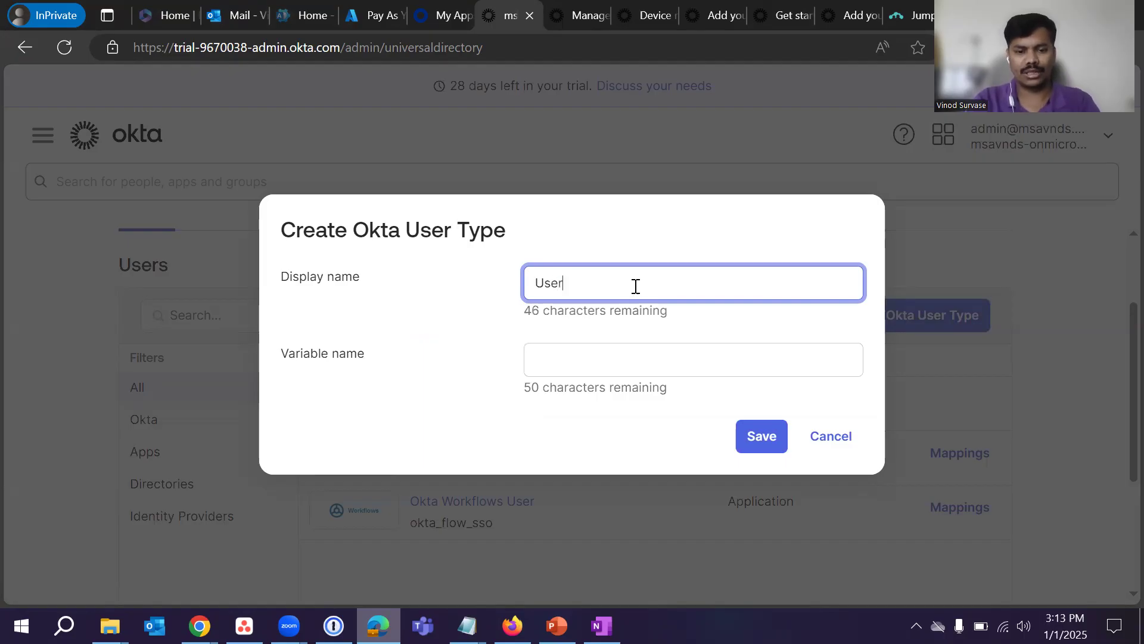
pyautogui.write(' Con')
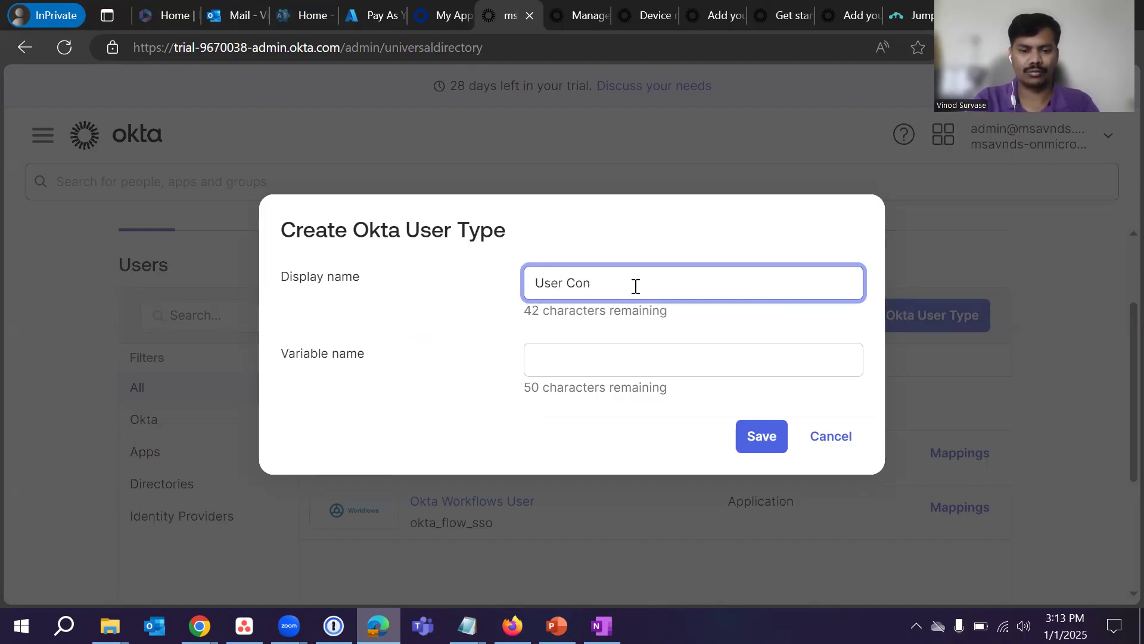
pyautogui.write('unt')
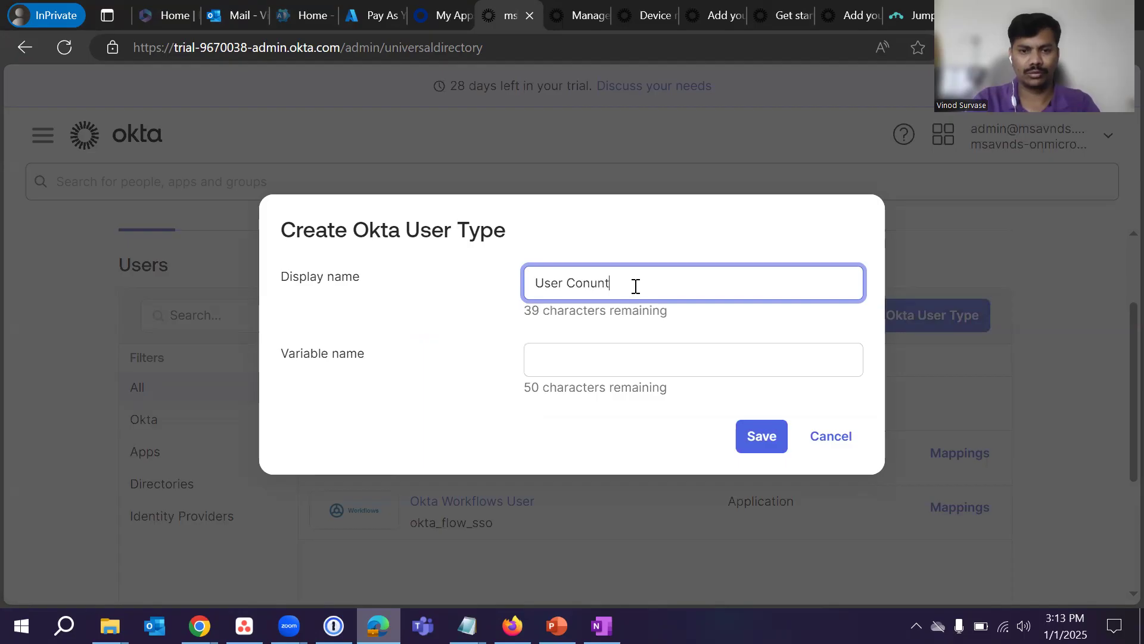
pyautogui.write('ry')
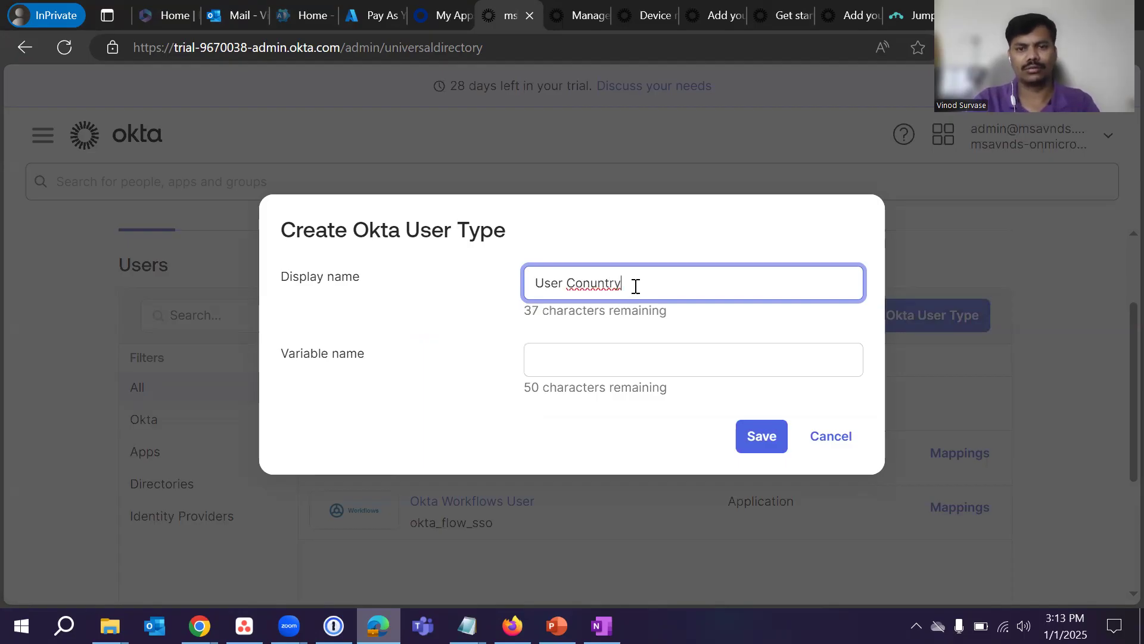
pyautogui.press('BackSpace')
pyautogui.press('BackSpace')
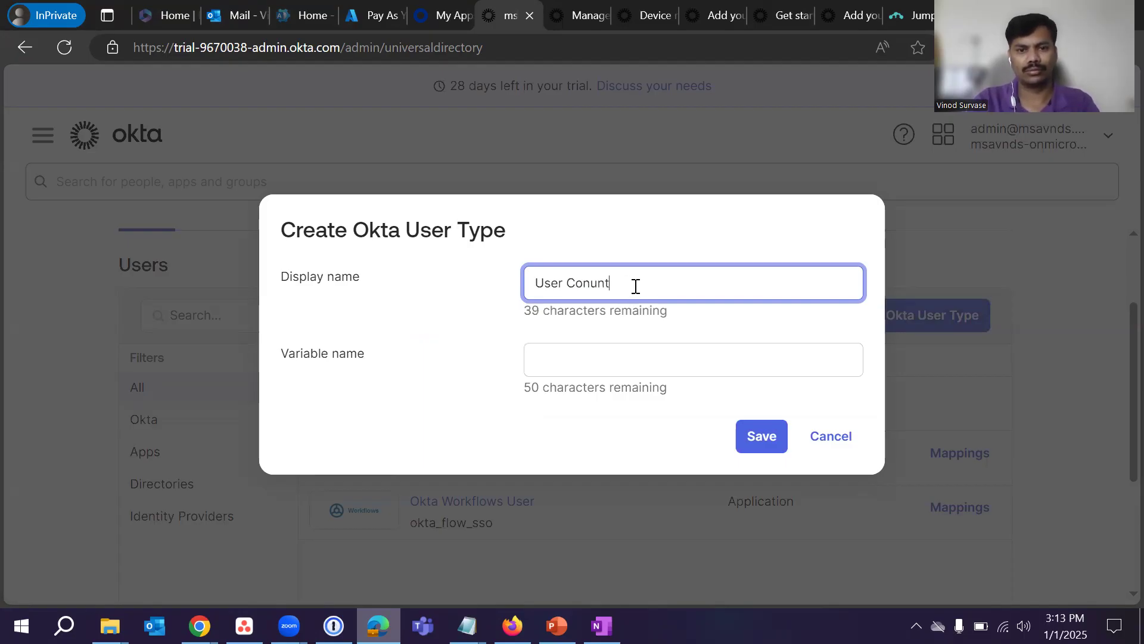
pyautogui.press('BackSpace')
pyautogui.press('BackSpace')
pyautogui.press('BackSpace')
pyautogui.press('BackSpace')
pyautogui.write('u')
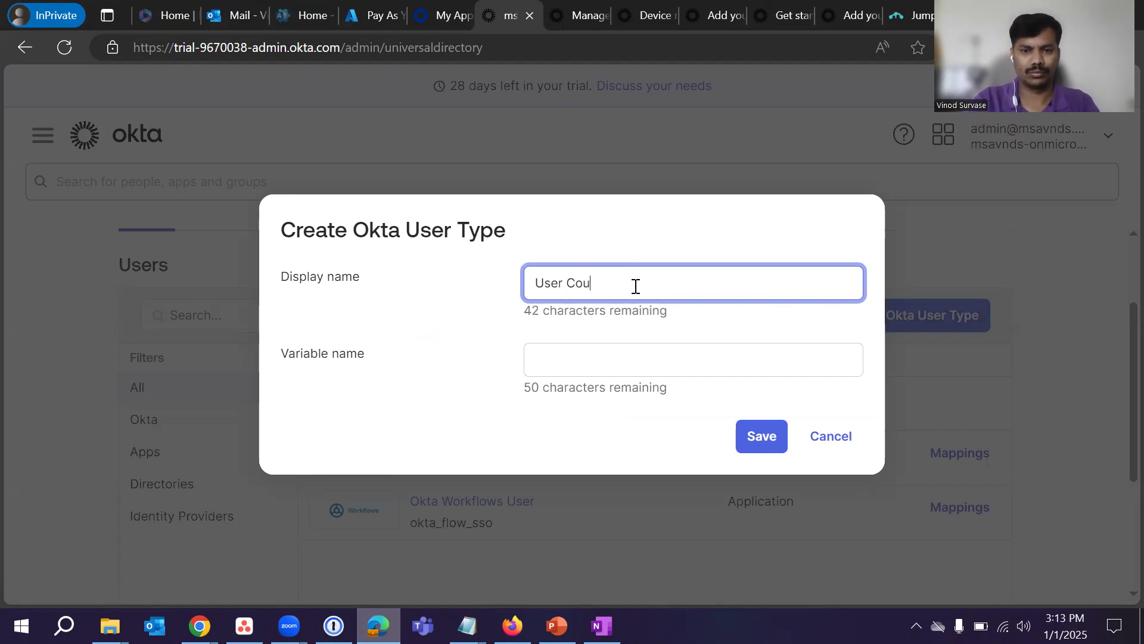
pyautogui.write('ntry')
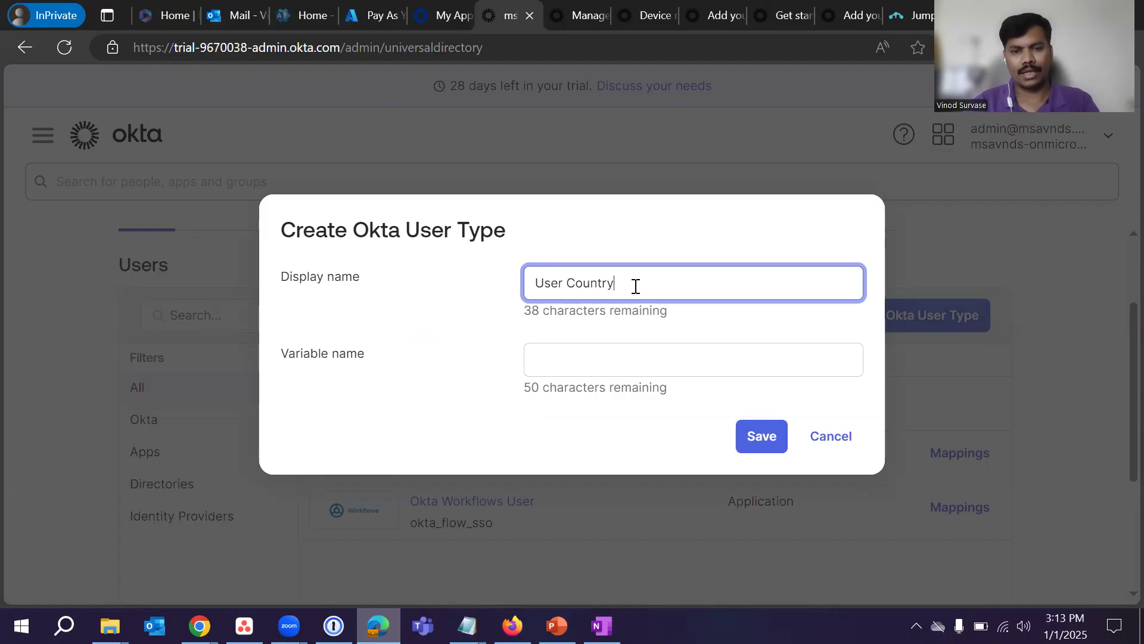
# Step: Set the new user type's variable name to User_Country and save it
pyautogui.moveTo(621, 284); pyautogui.dragTo(520, 280)
pyautogui.hotkey('ctrl', 'c')
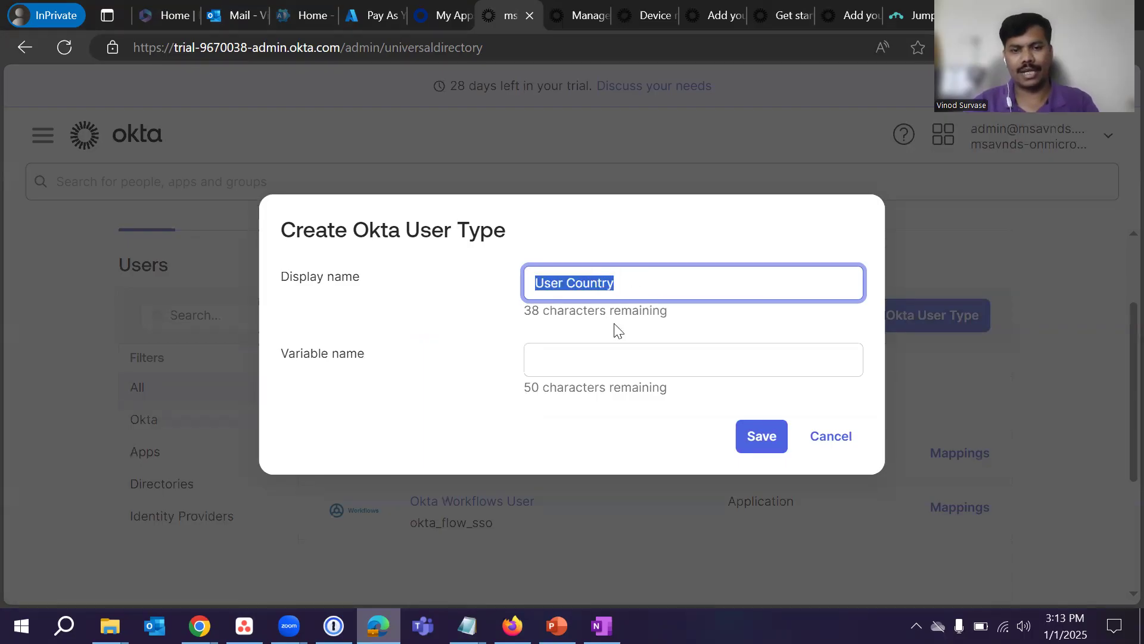
pyautogui.click(589, 353)
pyautogui.hotkey('ctrl', 'v')
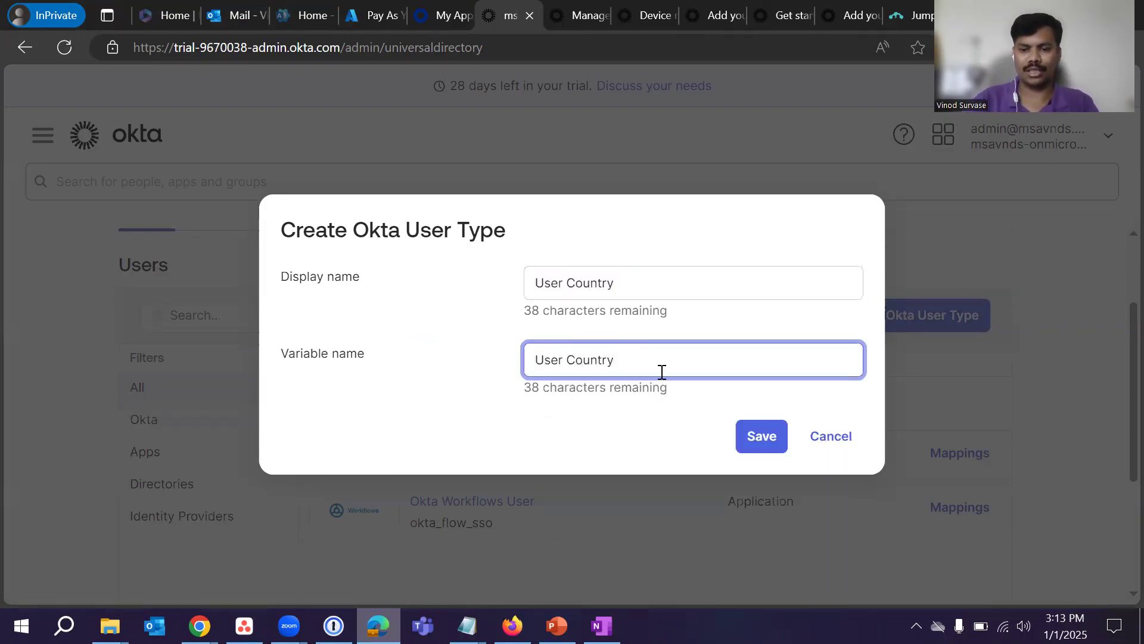
pyautogui.press('BackSpace')
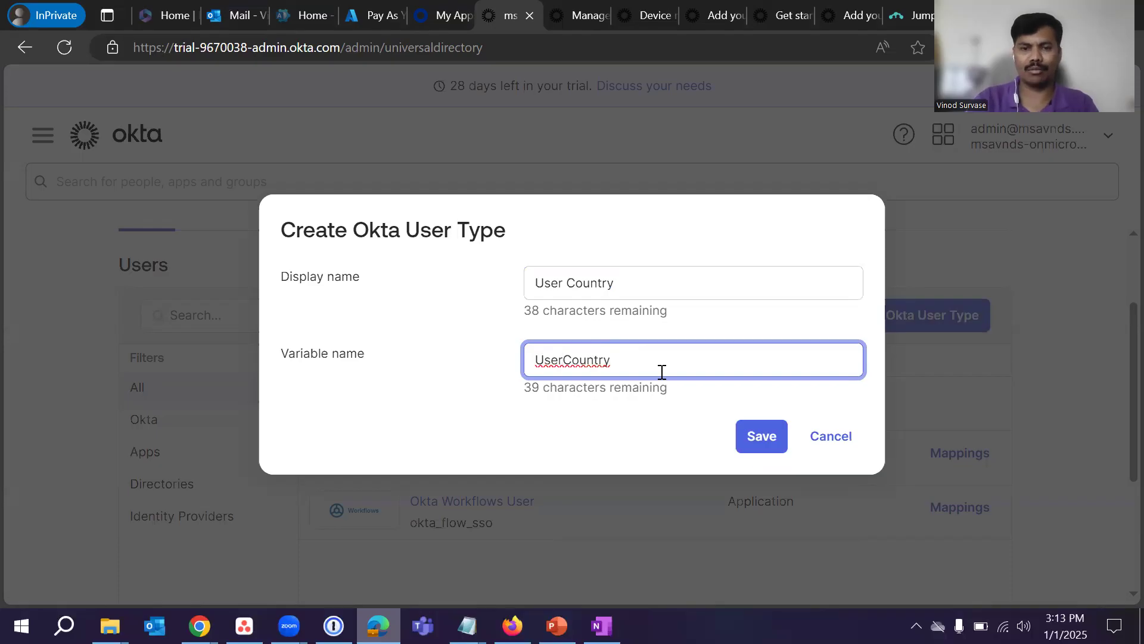
pyautogui.write('_')
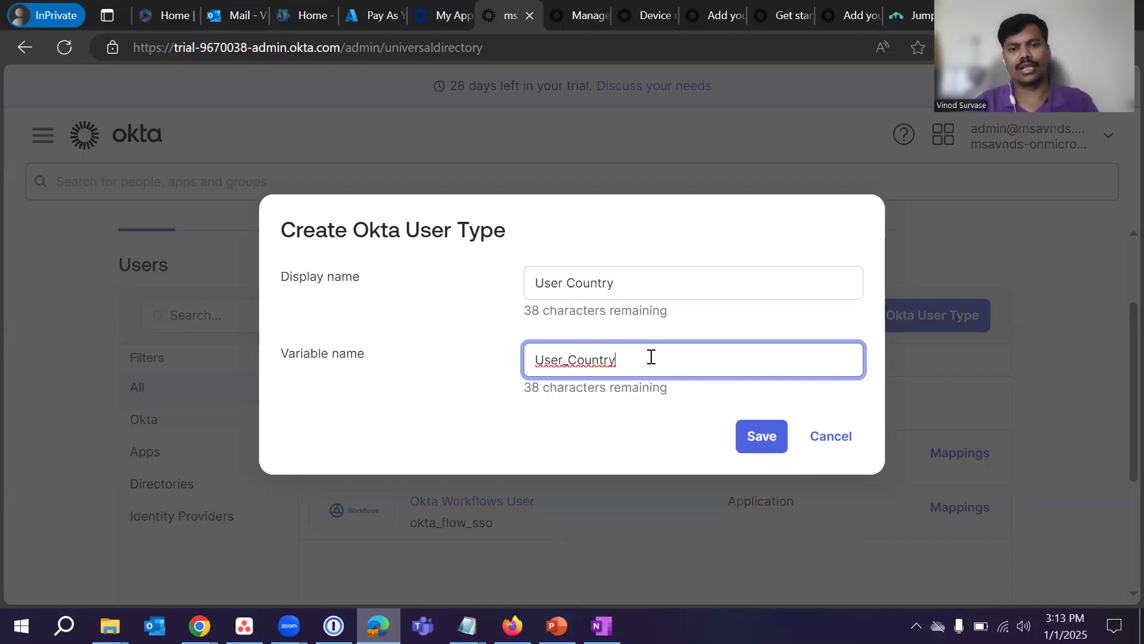
pyautogui.click(748, 436)
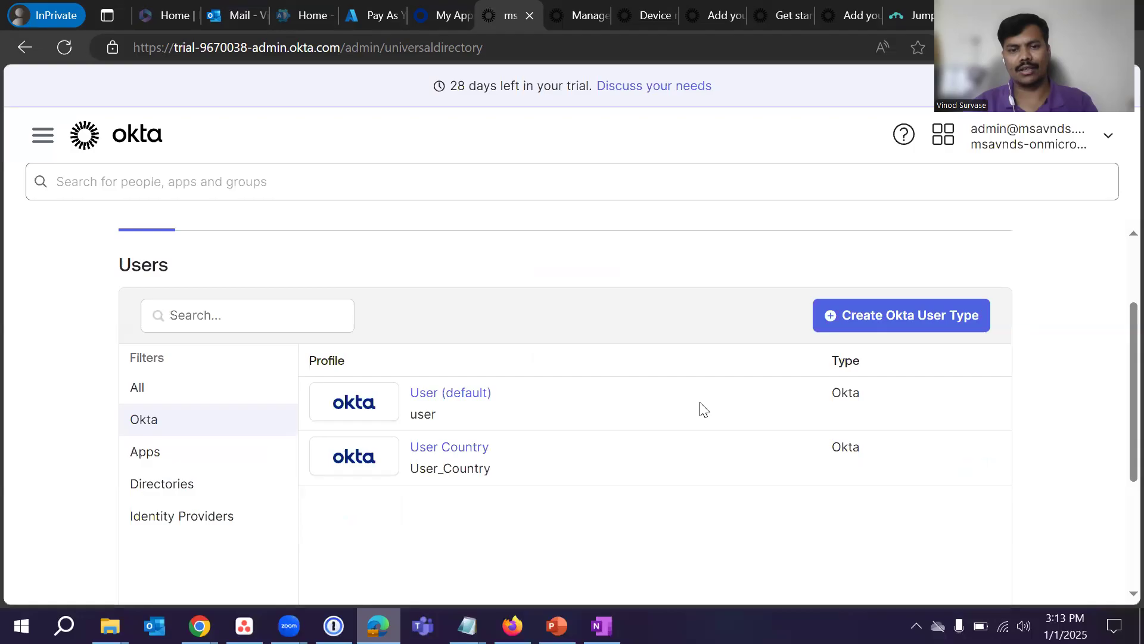
# Step: Open the default User profile from the Okta user types and examine its profile details
pyautogui.scroll(-2, 653, 412)
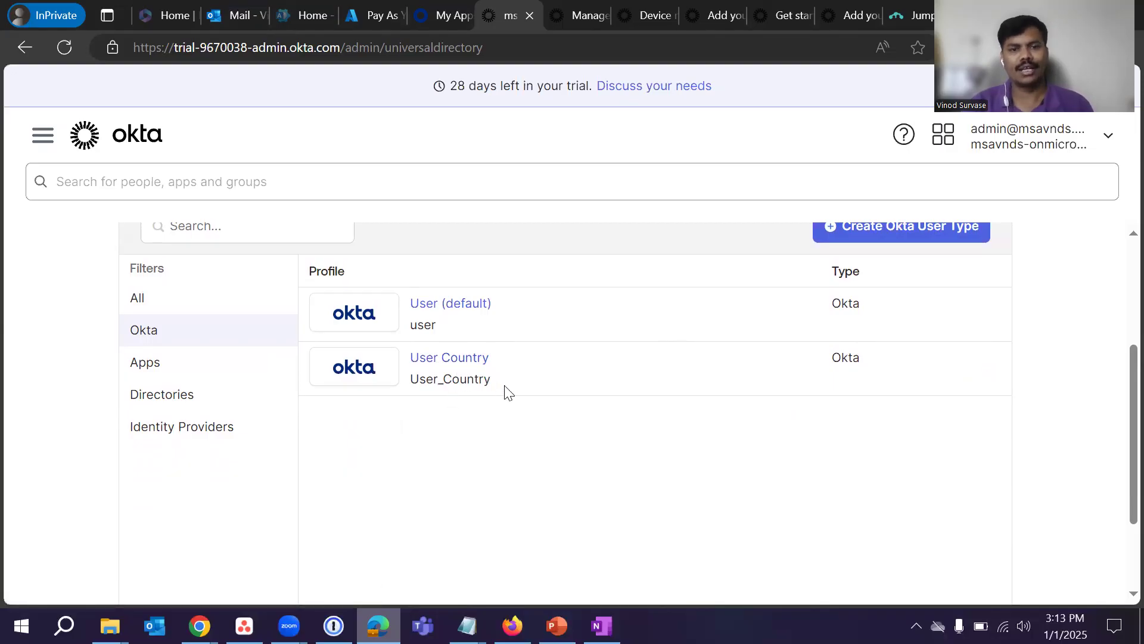
pyautogui.scroll(1, 513, 385)
pyautogui.scroll(-1, 536, 363)
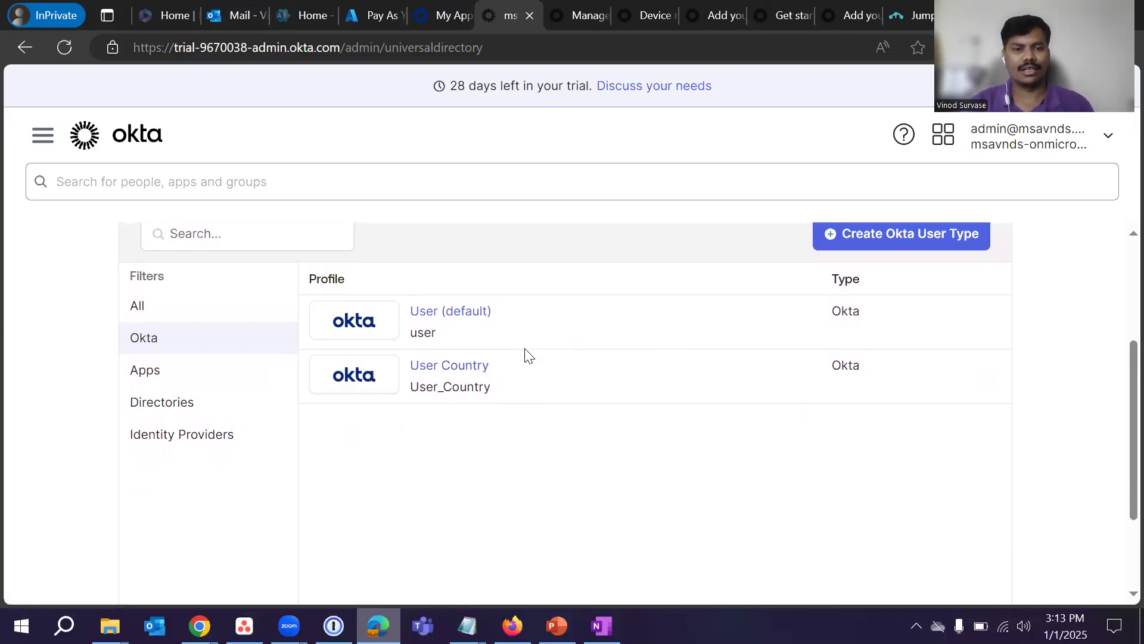
pyautogui.scroll(-1, 513, 352)
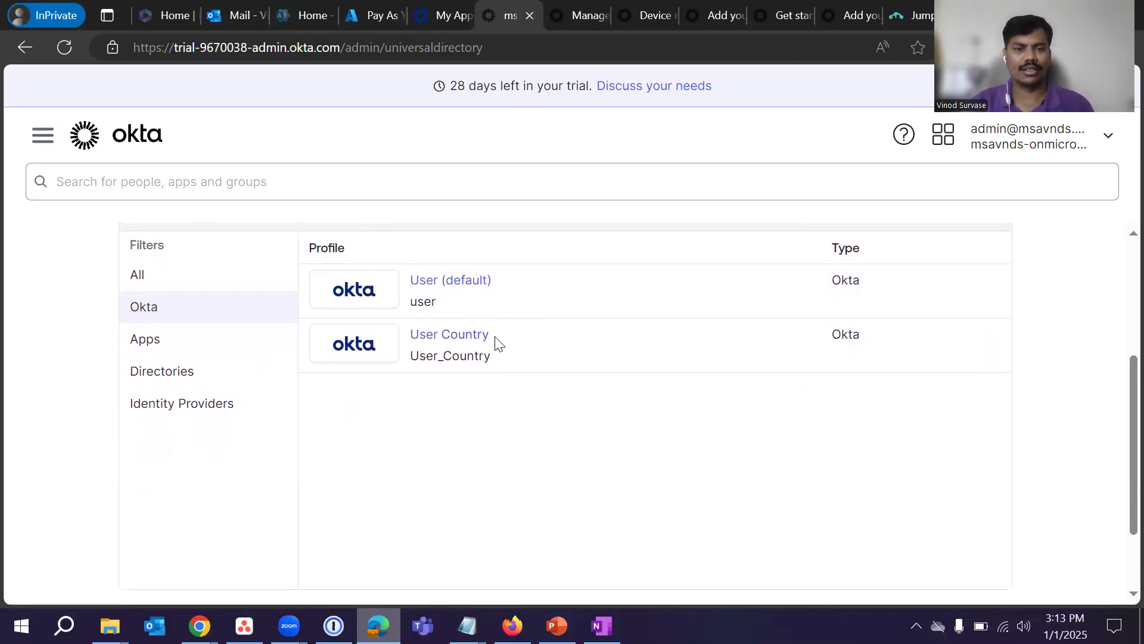
pyautogui.click(450, 283)
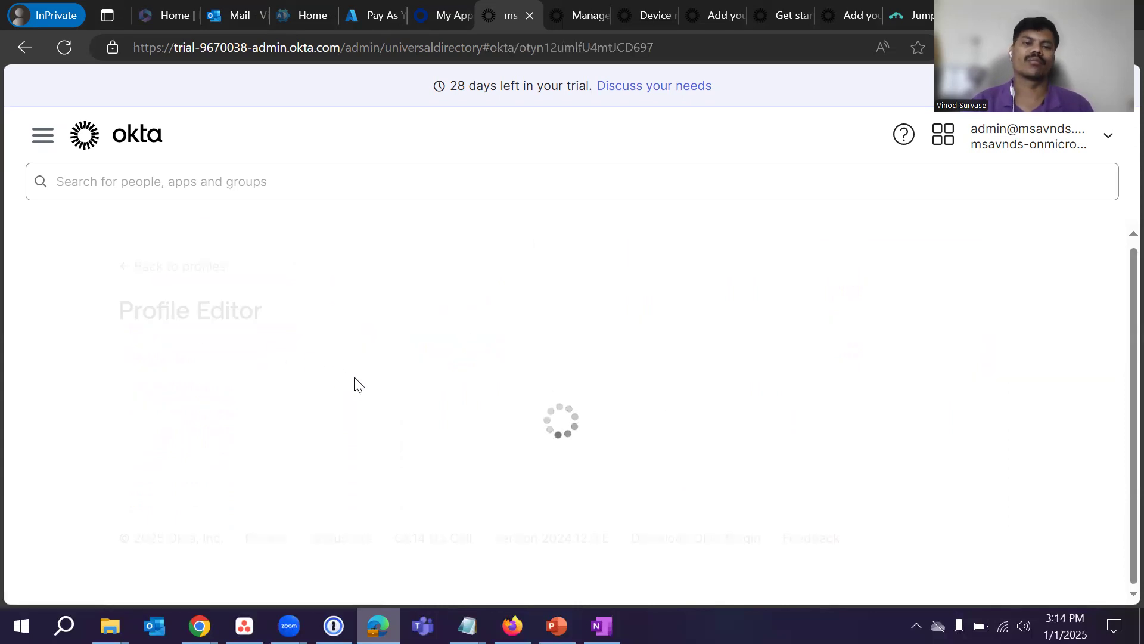
pyautogui.scroll(-3, 638, 363)
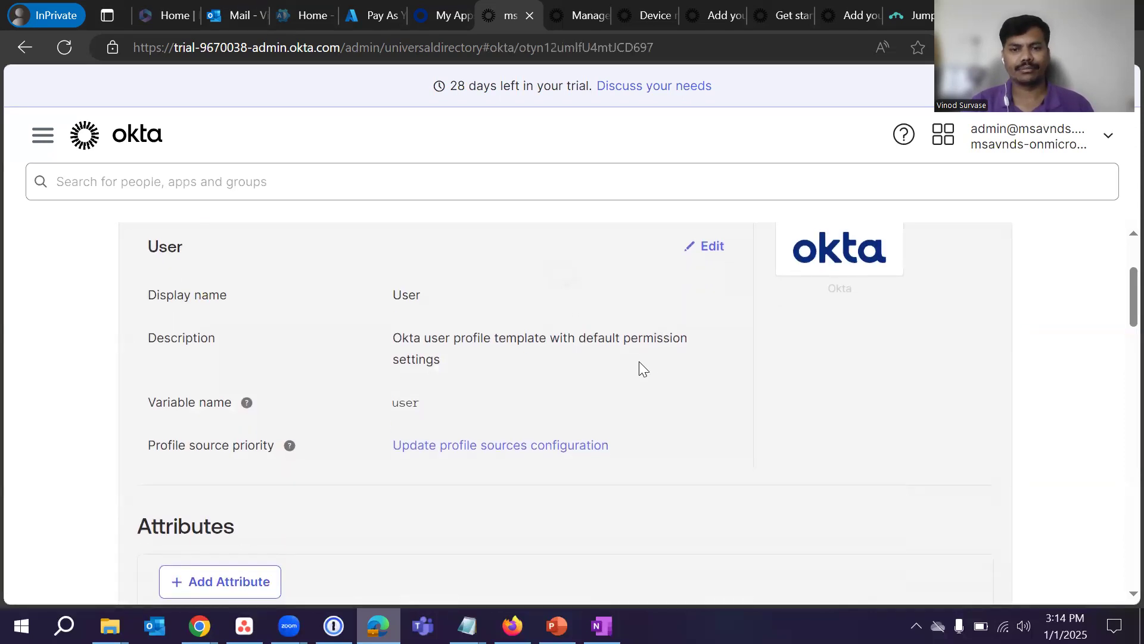
pyautogui.scroll(-1, 636, 361)
pyautogui.scroll(5, 636, 361)
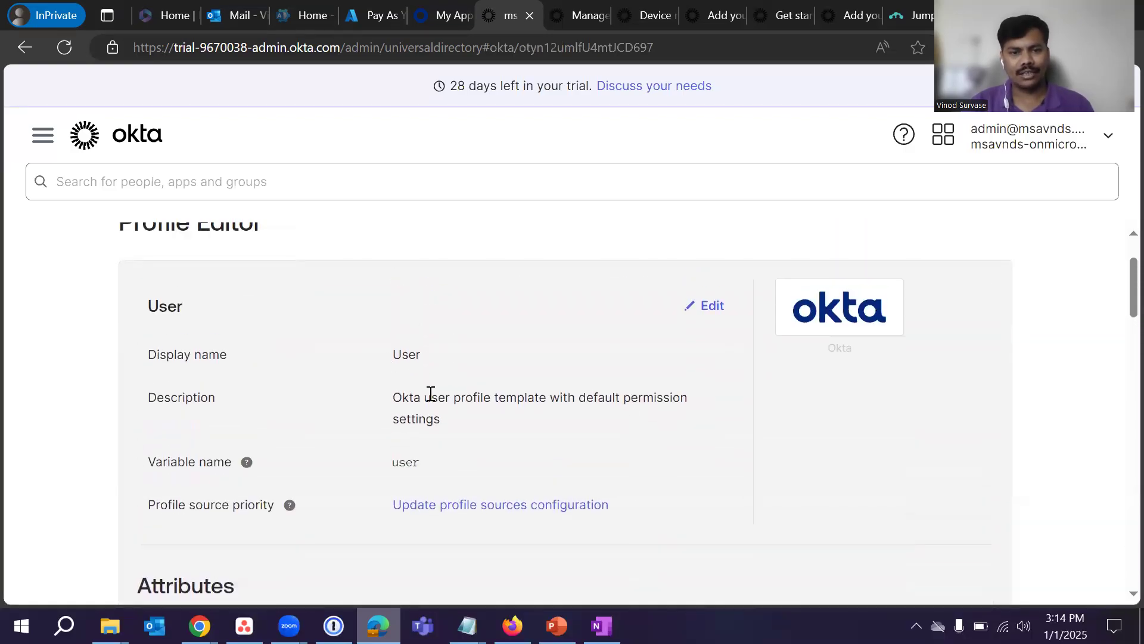
# Step: Examine the default User profile's details and attribute list, filtering the attributes to the custom ones
pyautogui.scroll(-2, 470, 396)
pyautogui.doubleClick(395, 267)
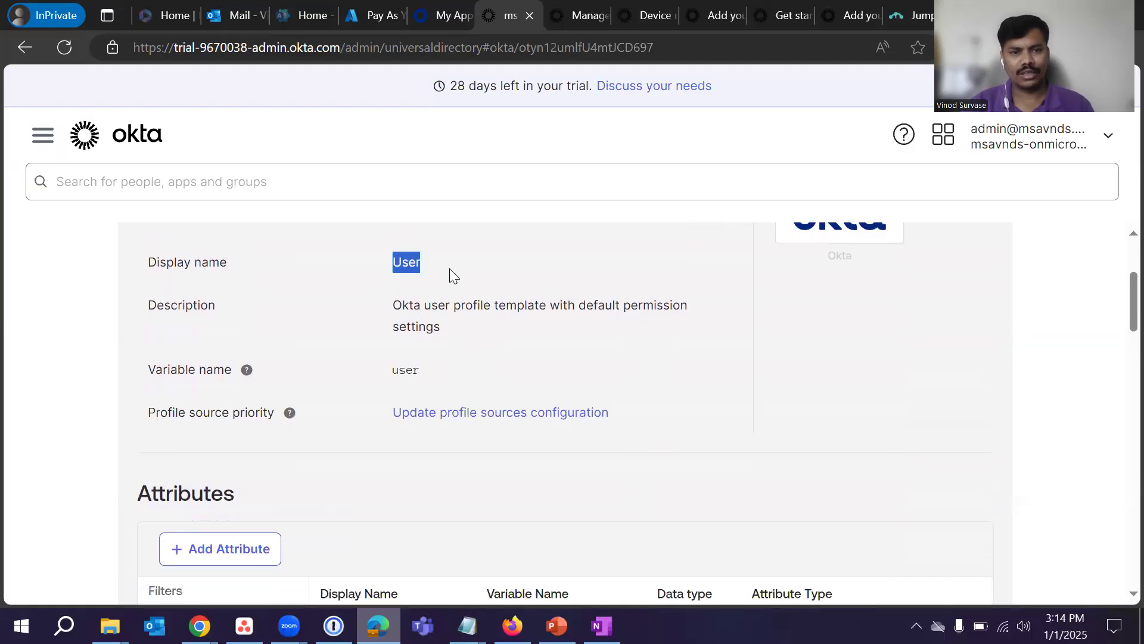
pyautogui.click(505, 336)
pyautogui.scroll(-4, 538, 343)
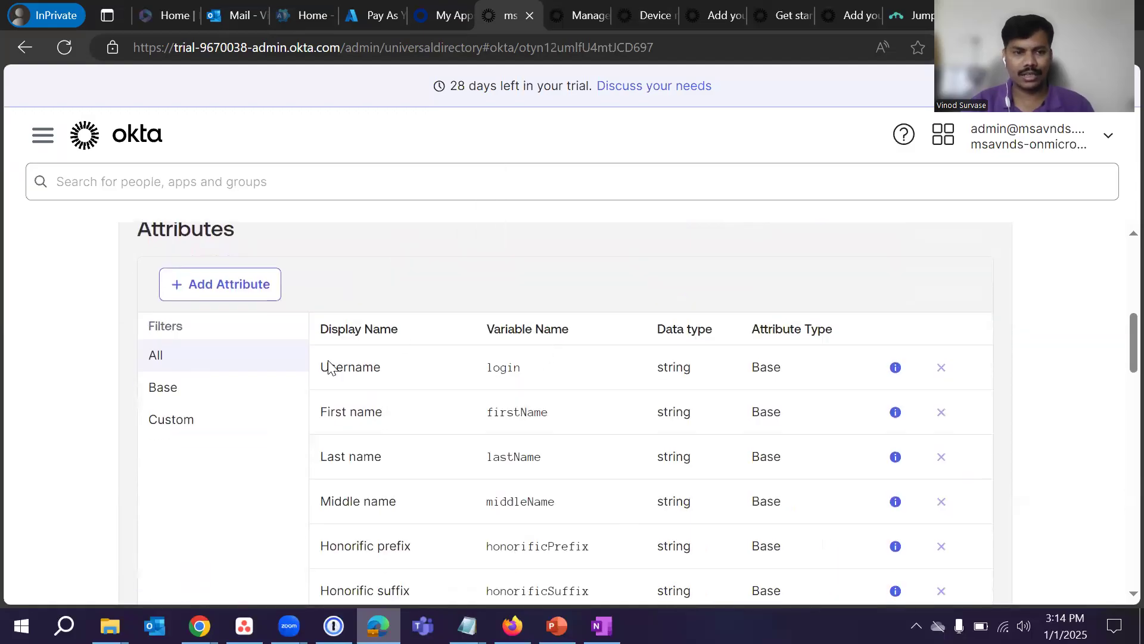
pyautogui.click(208, 432)
pyautogui.scroll(-2, 477, 410)
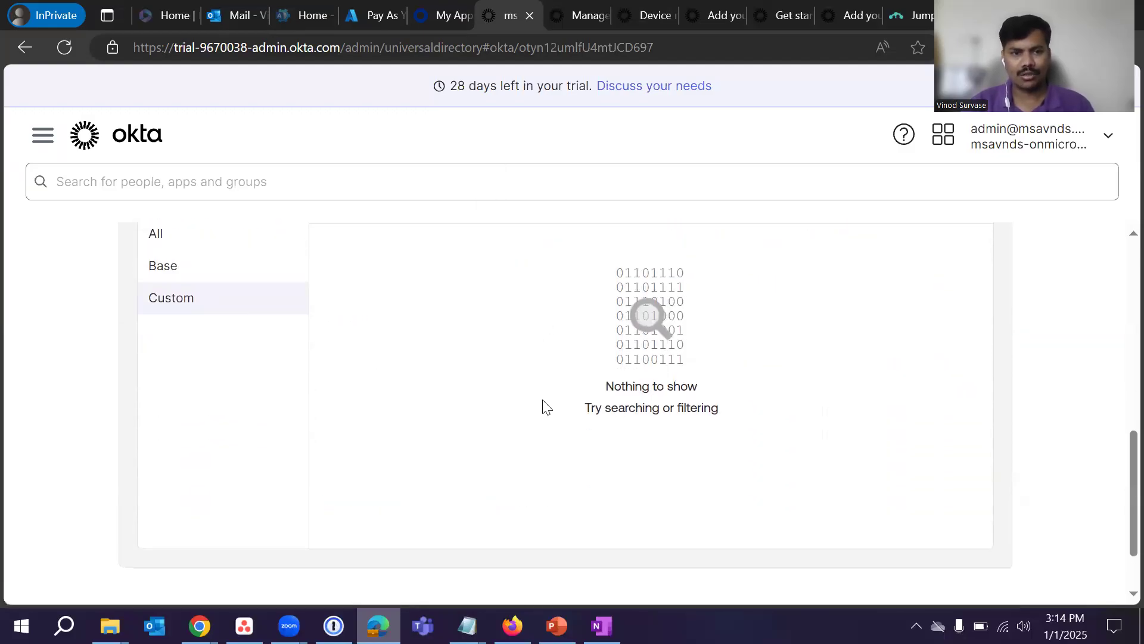
pyautogui.scroll(7, 547, 407)
pyautogui.scroll(2, 559, 404)
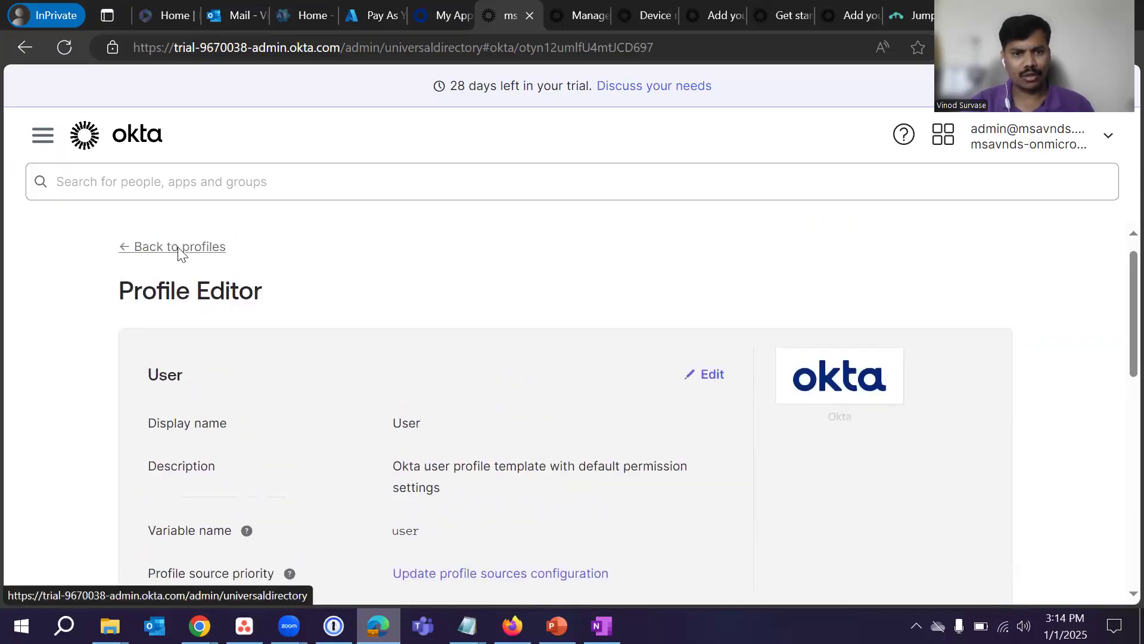
pyautogui.scroll(-2, 540, 323)
pyautogui.scroll(-1, 560, 357)
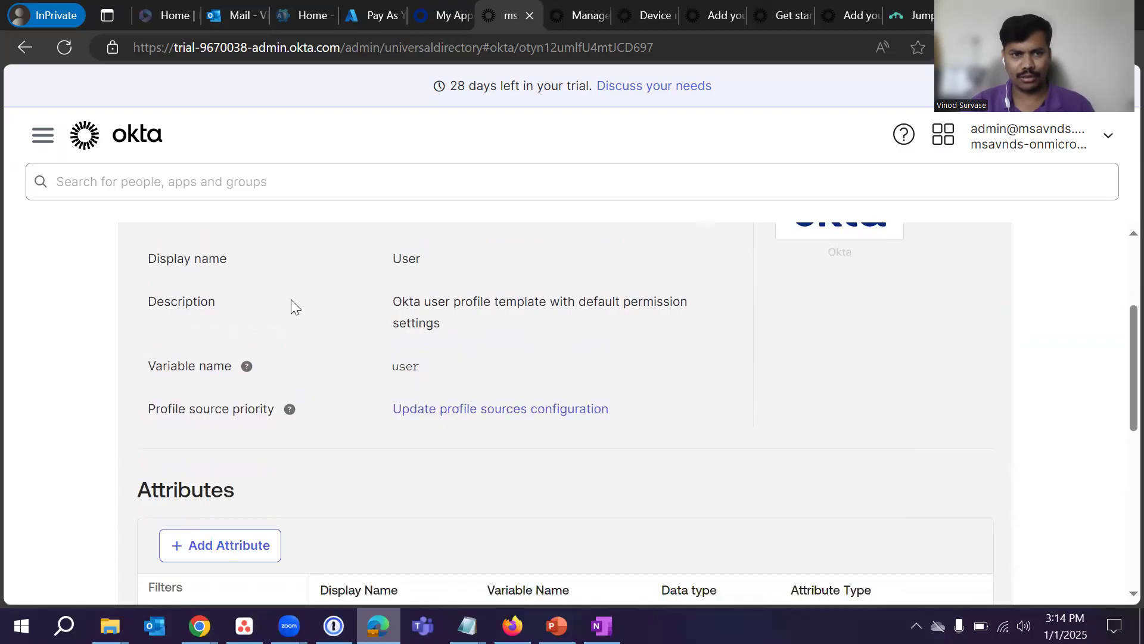
pyautogui.scroll(3, 291, 299)
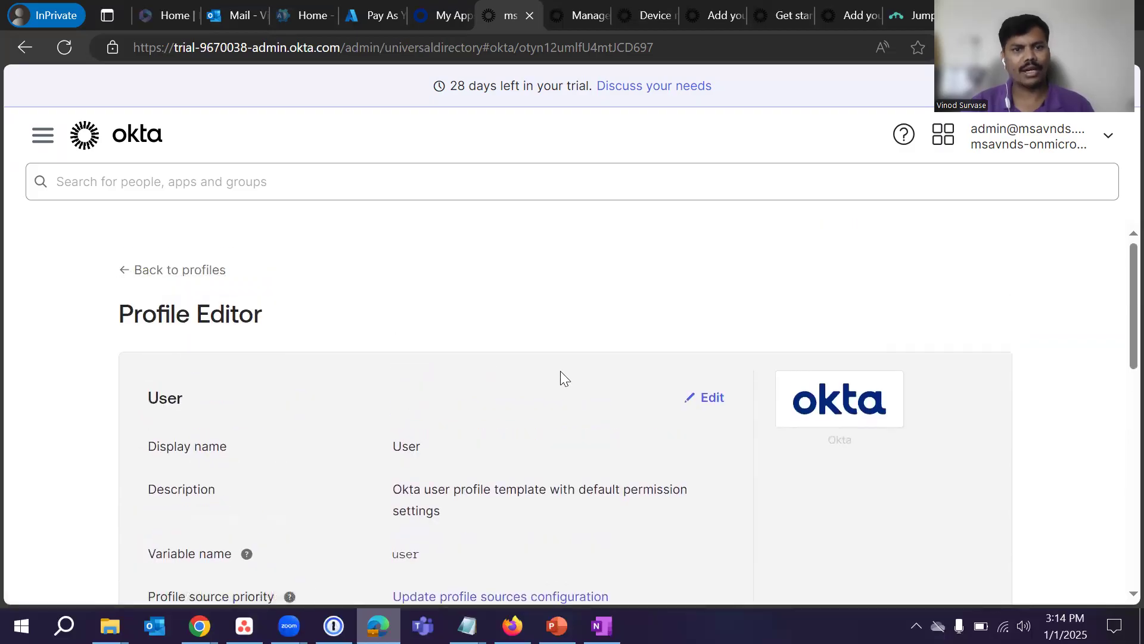
pyautogui.scroll(-4, 393, 304)
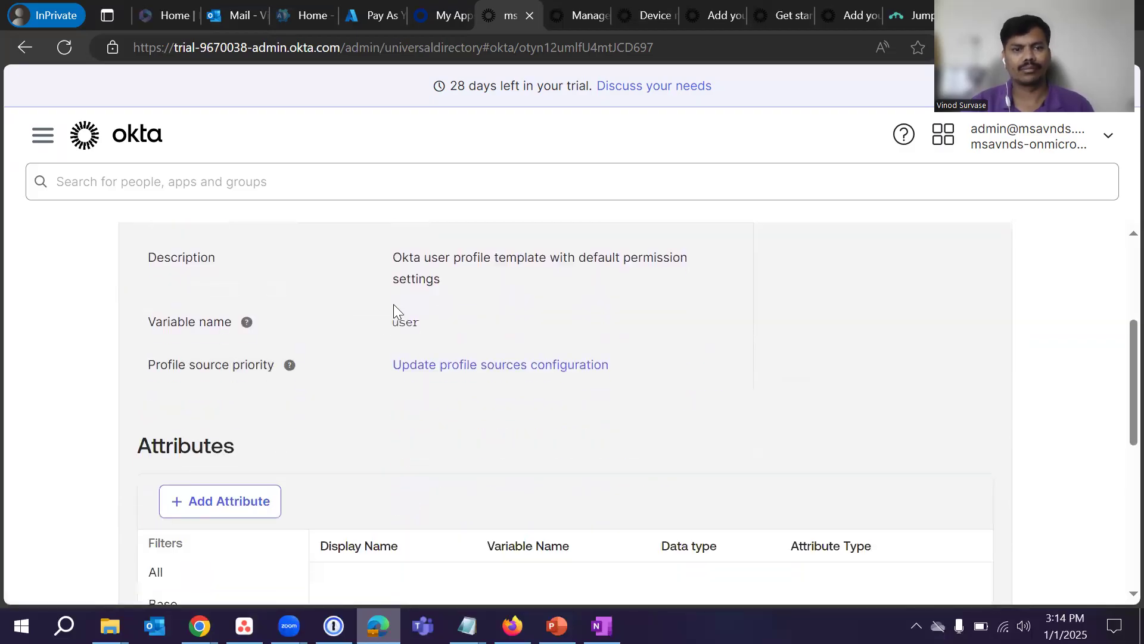
pyautogui.scroll(4, 230, 306)
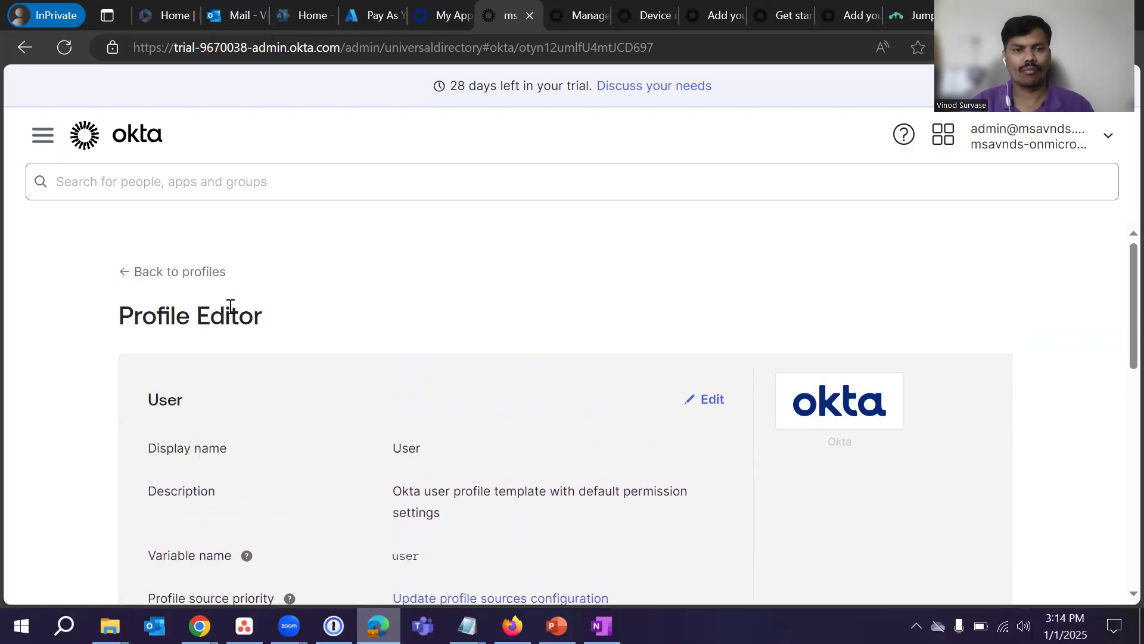
# Step: Return to the profile list, open the User Country user type and examine its display name and variable name
pyautogui.click(144, 273)
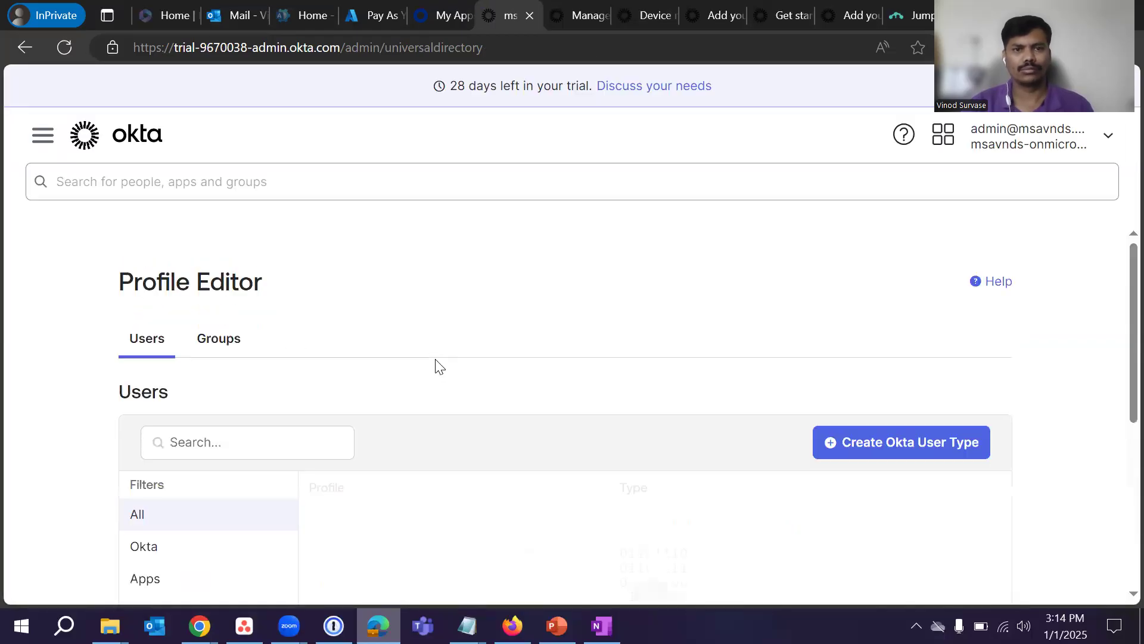
pyautogui.scroll(-4, 560, 351)
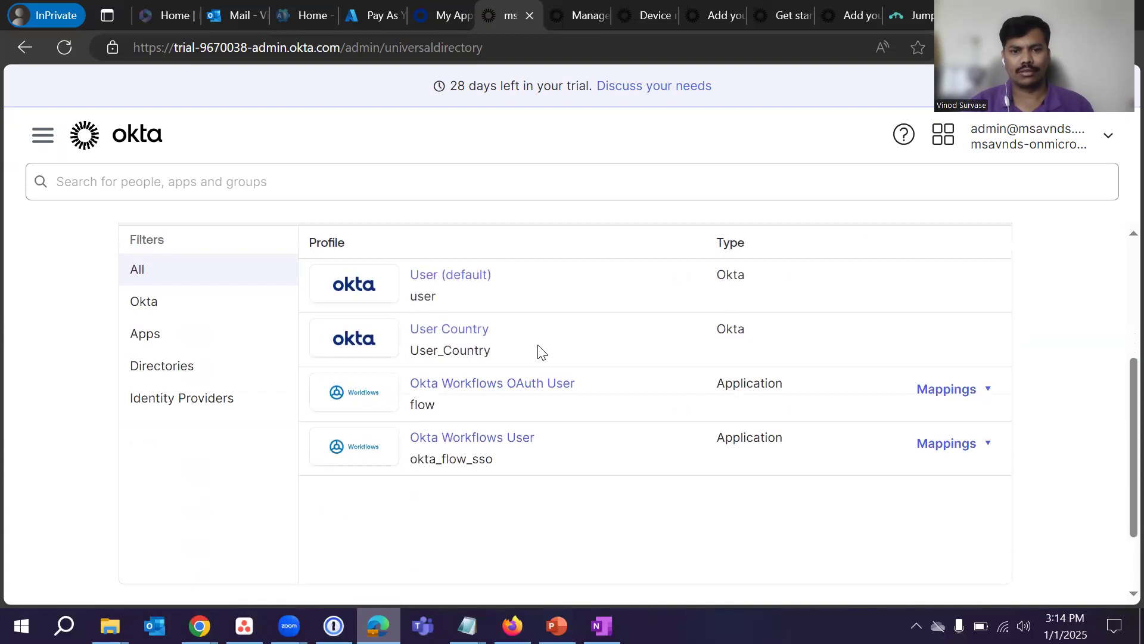
pyautogui.click(453, 331)
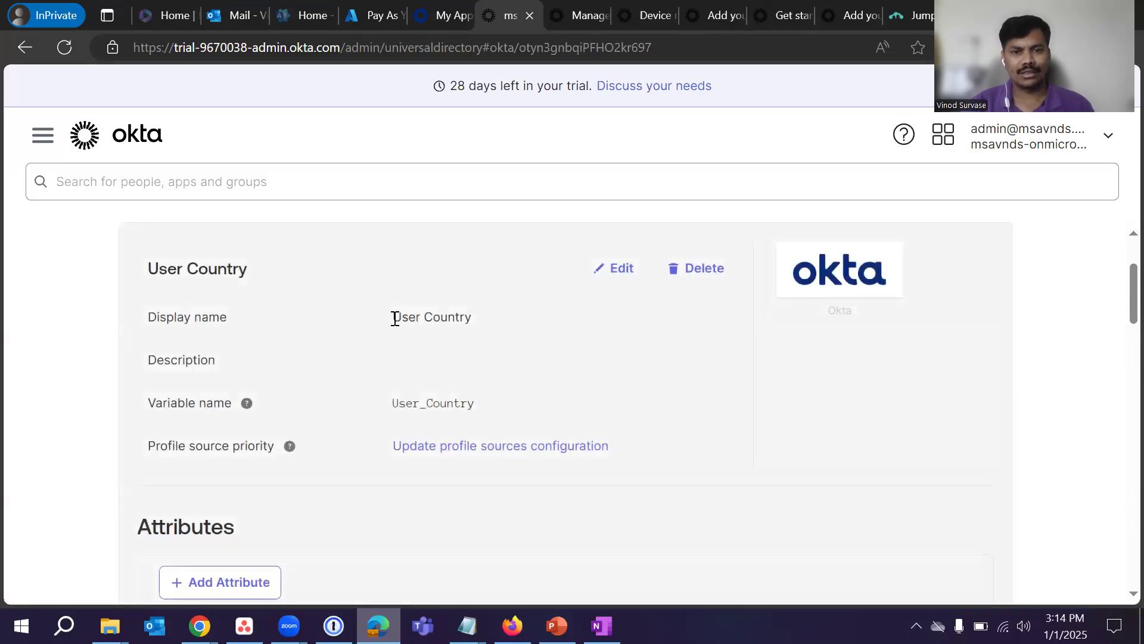
pyautogui.moveTo(394, 318); pyautogui.dragTo(508, 338)
pyautogui.click(634, 387)
pyautogui.scroll(-2, 636, 387)
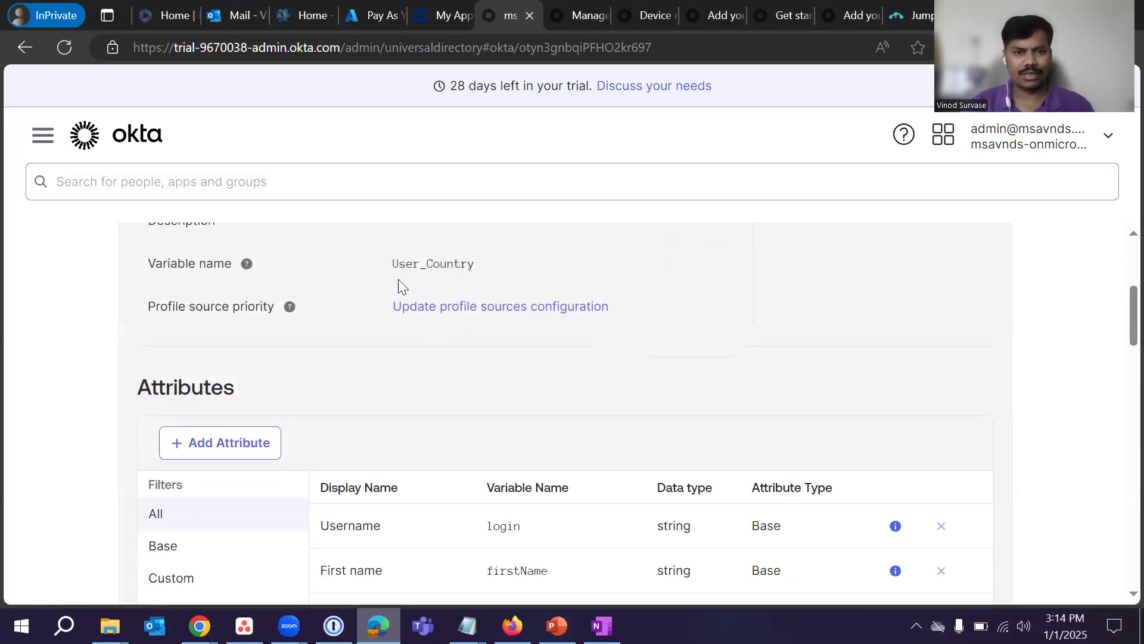
pyautogui.doubleClick(388, 263)
pyautogui.click(841, 329)
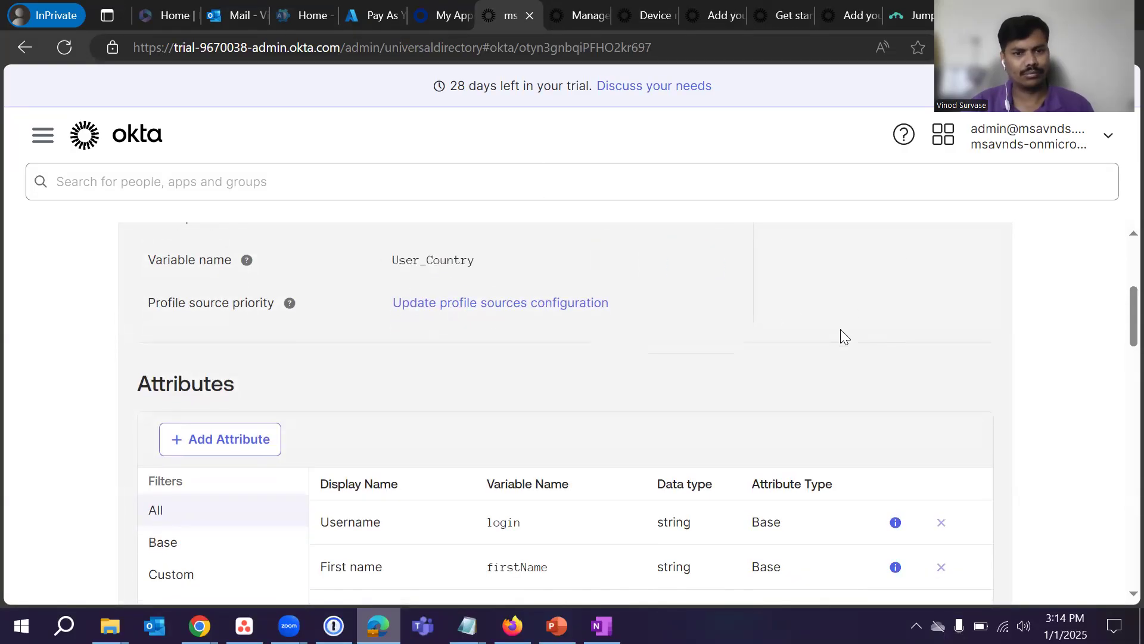
# Step: Review all attributes of the User Country profile, then filter the list to custom attributes
pyautogui.scroll(-3, 861, 348)
pyautogui.scroll(-6, 862, 349)
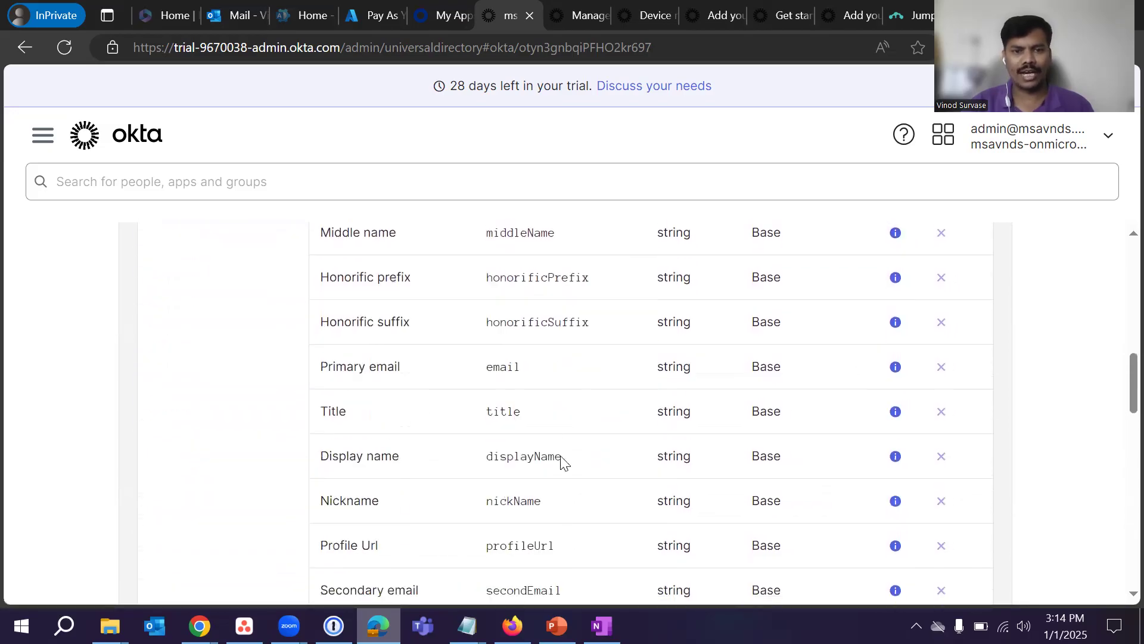
pyautogui.scroll(-10, 568, 455)
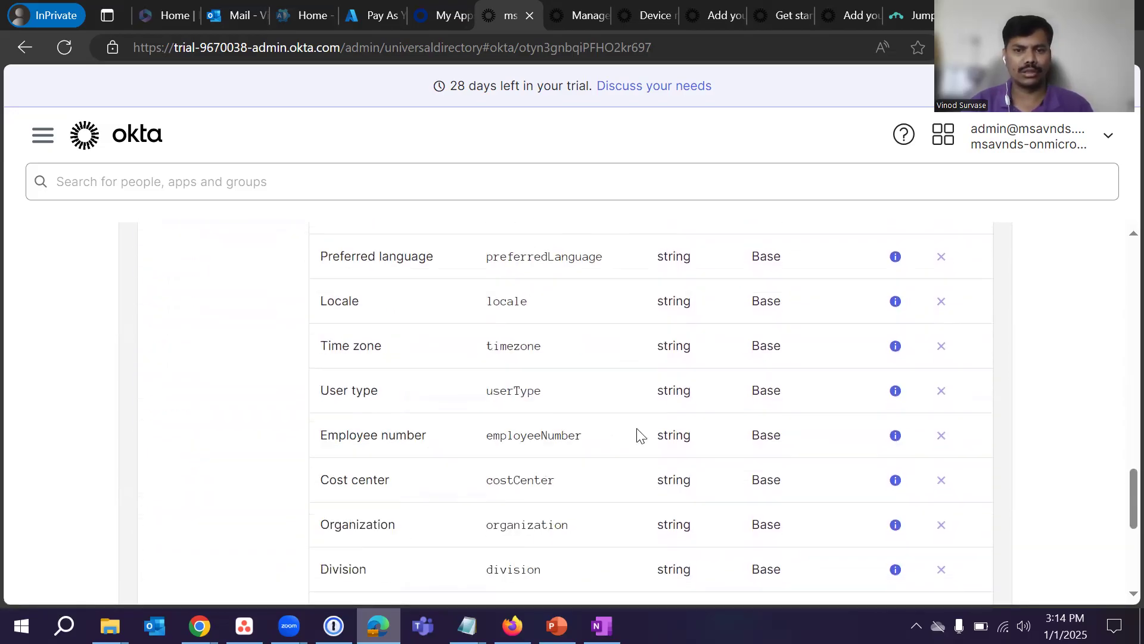
pyautogui.scroll(-4, 665, 434)
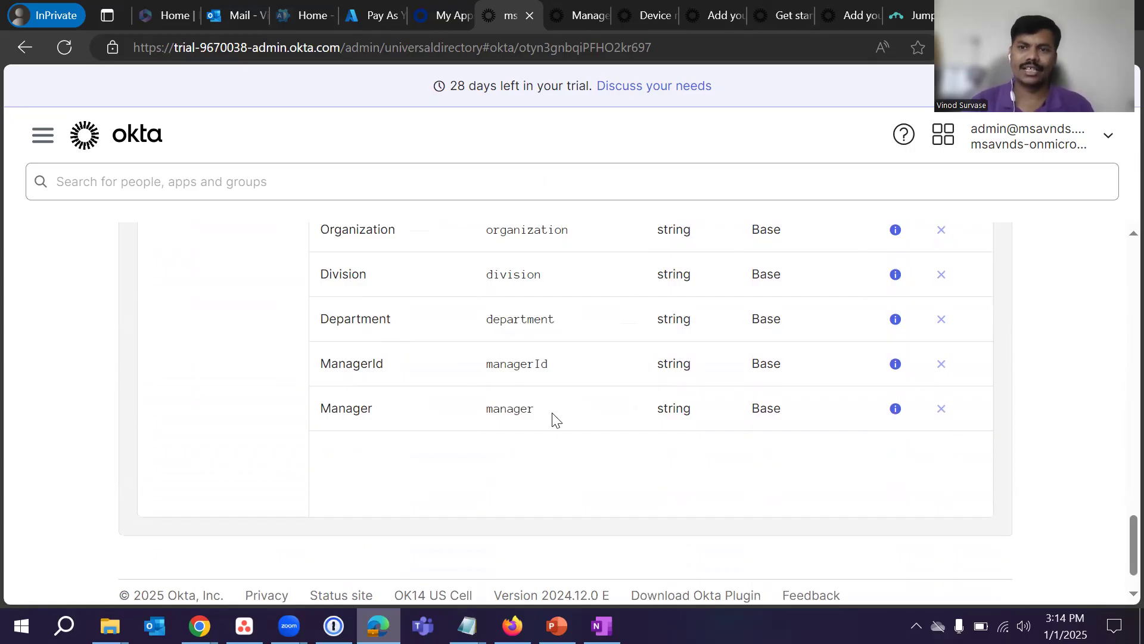
pyautogui.scroll(15, 554, 420)
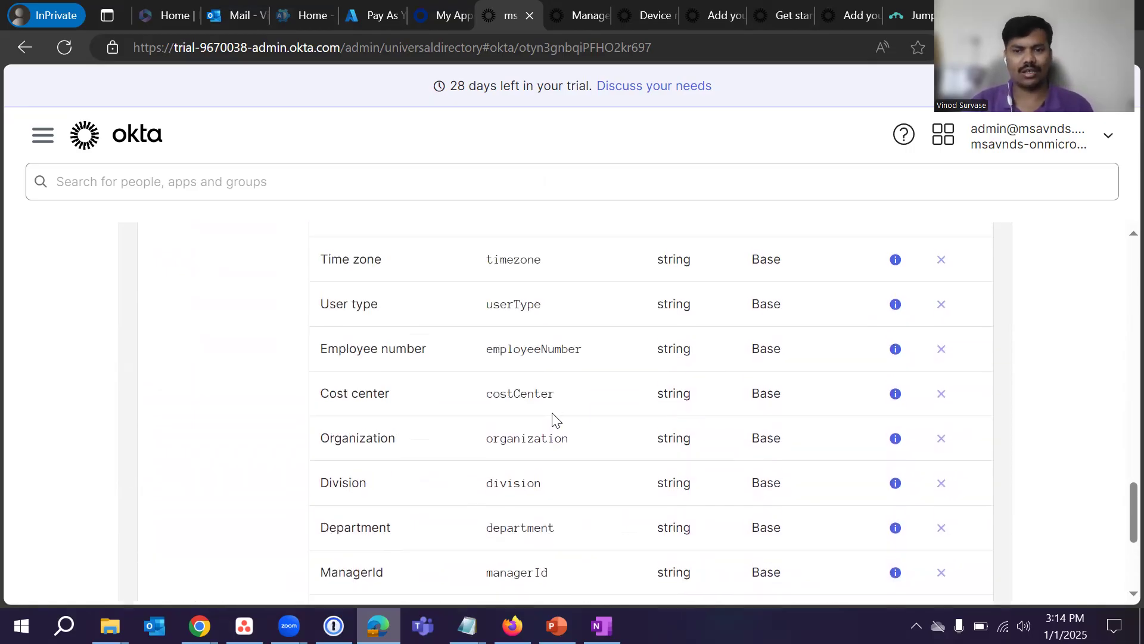
pyautogui.scroll(5, 588, 429)
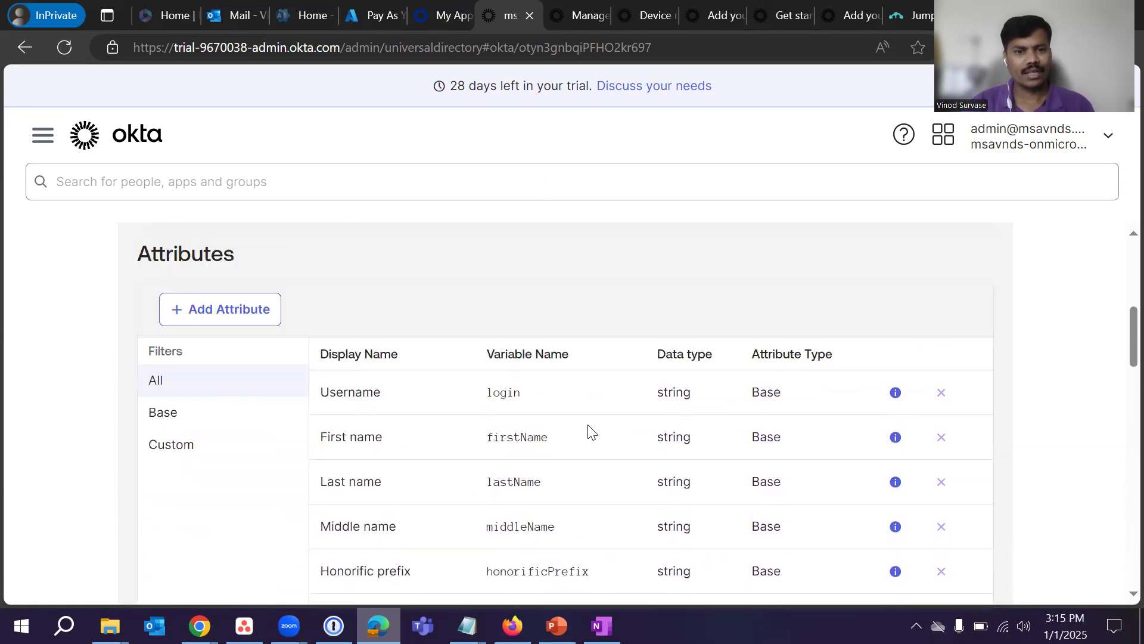
pyautogui.scroll(-2, 294, 409)
pyautogui.click(192, 396)
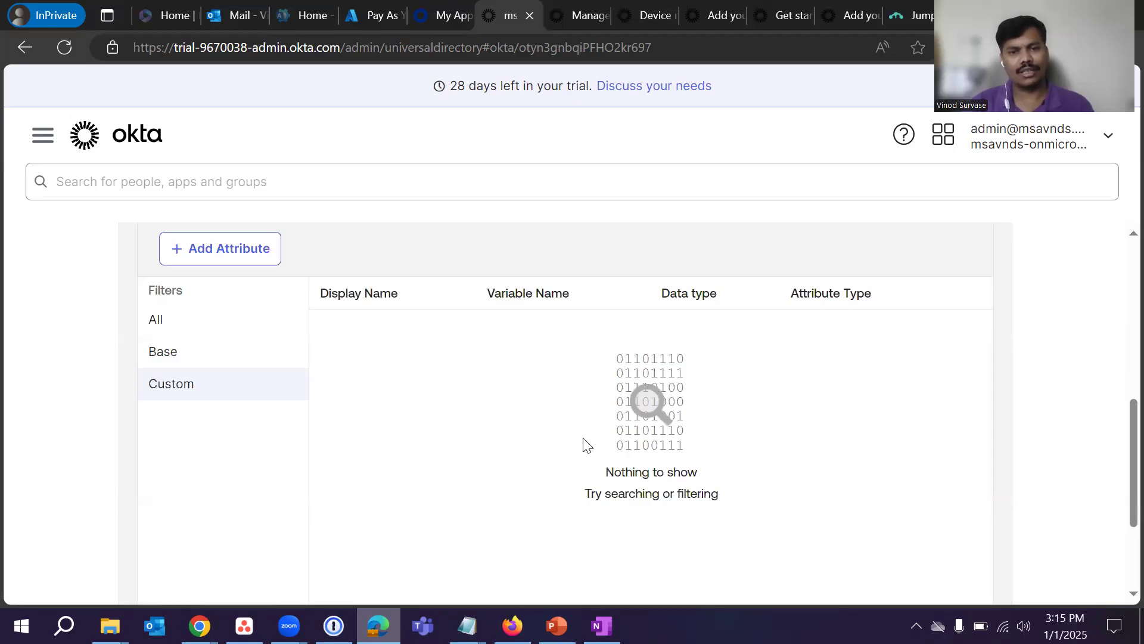
pyautogui.scroll(5, 497, 402)
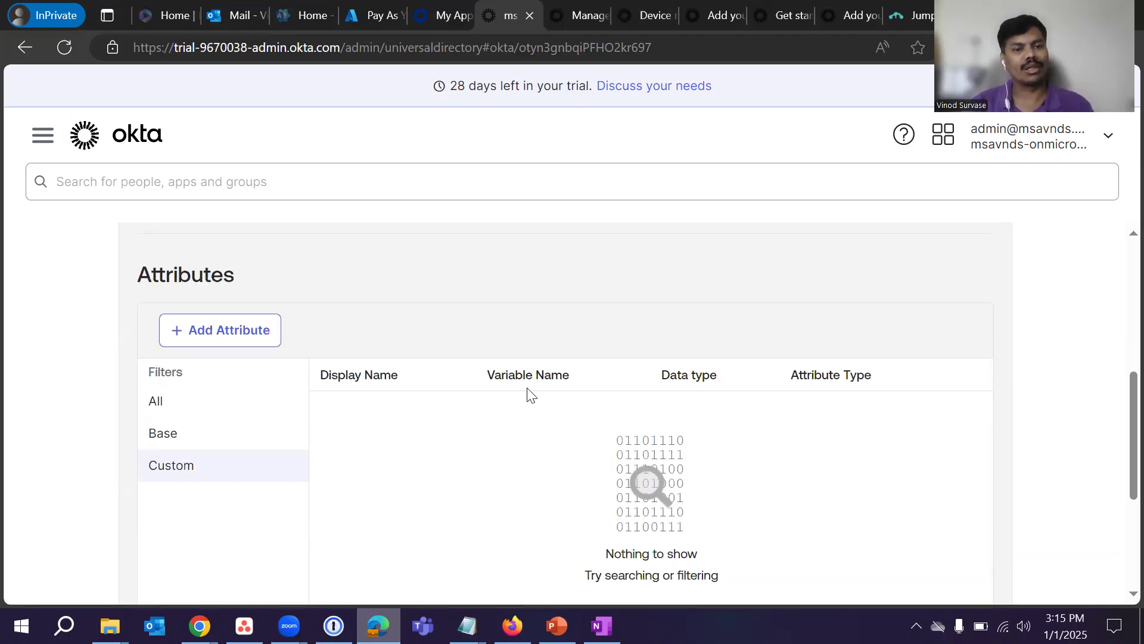
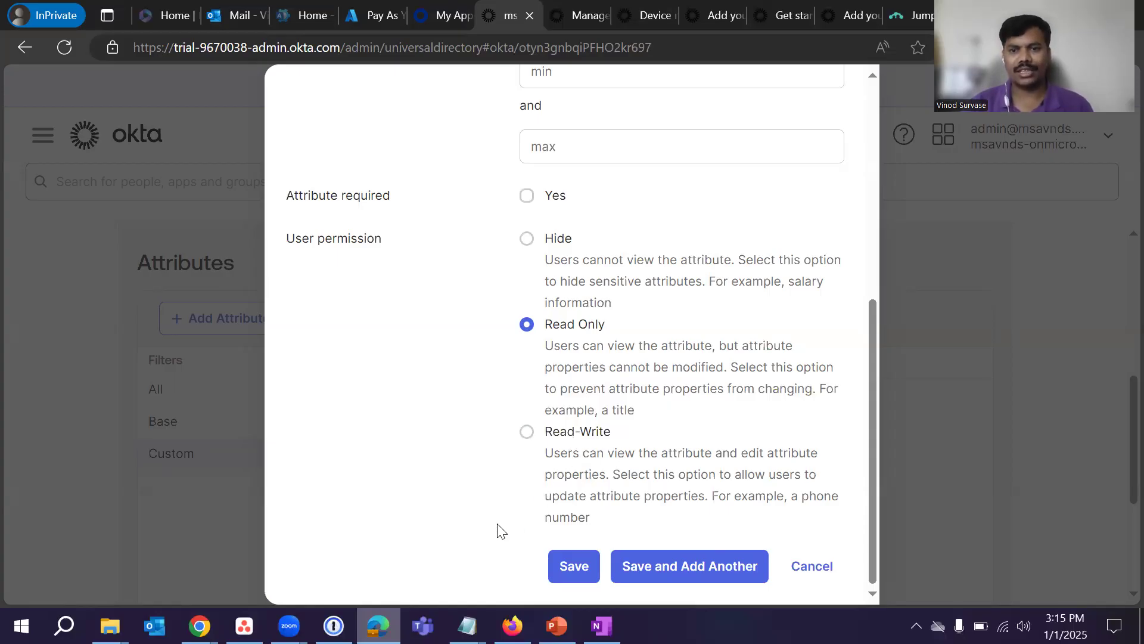
# Step: Set the new User Country attribute's user permission to Read-Write
pyautogui.click(558, 433)
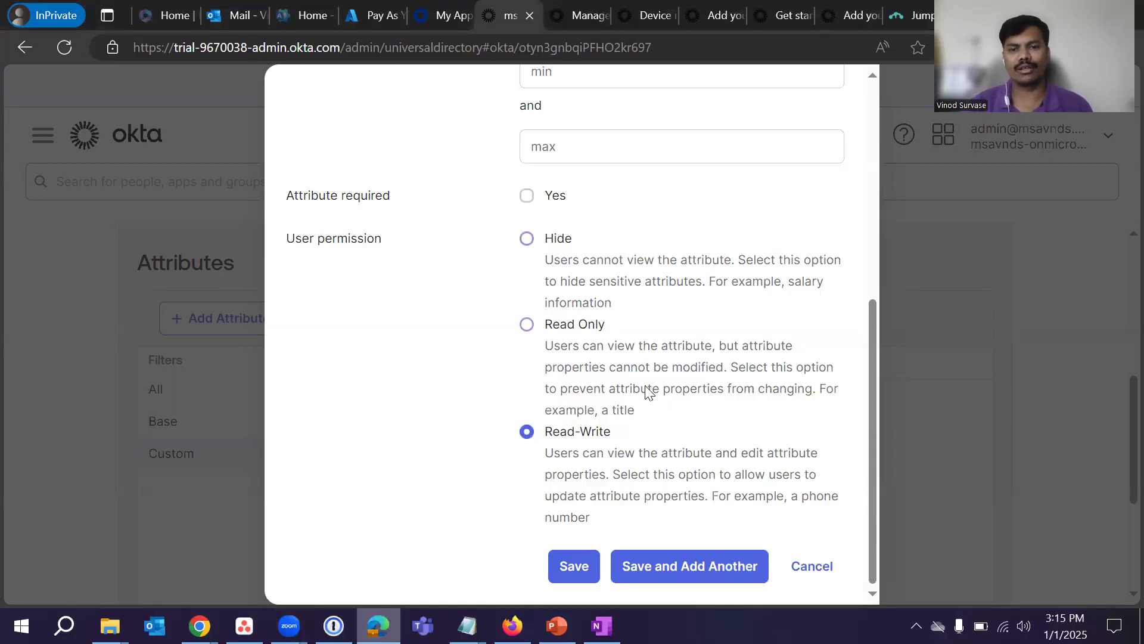
pyautogui.scroll(3, 709, 344)
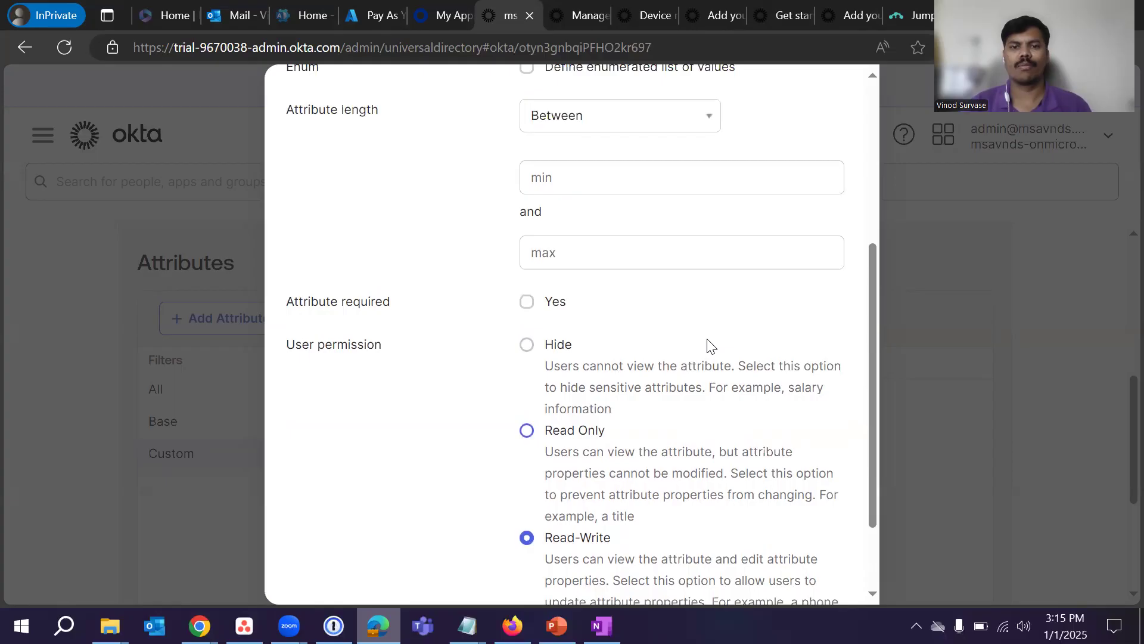
pyautogui.scroll(2, 709, 344)
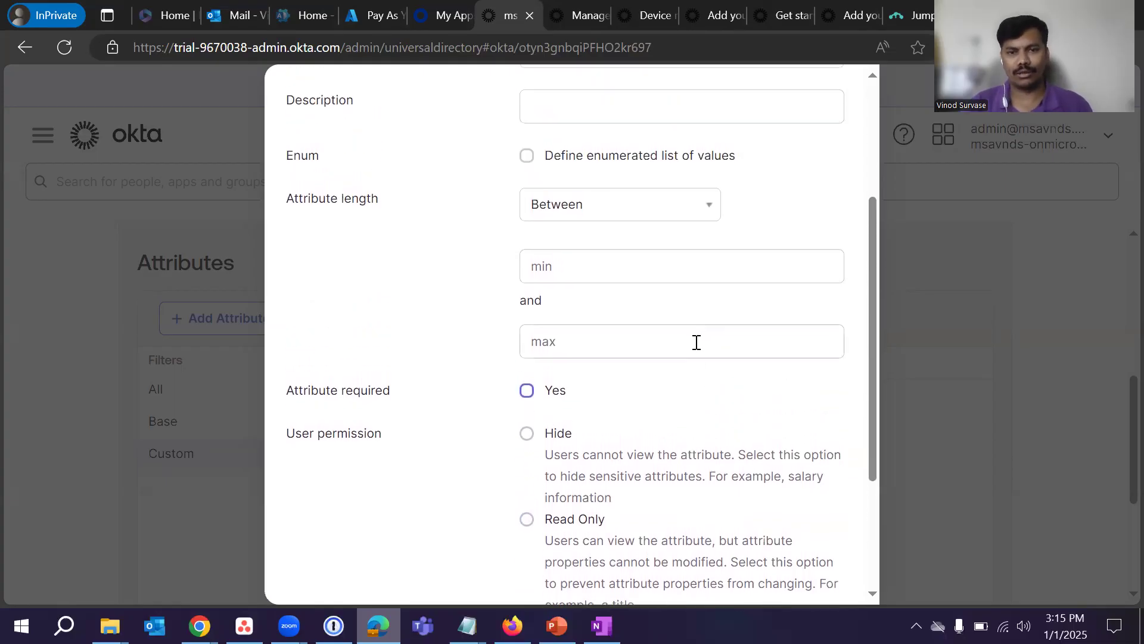
# Step: Limit the User Country attribute's length to between 6 and 30 characters
pyautogui.moveTo(325, 233); pyautogui.dragTo(379, 233)
pyautogui.click(538, 294)
pyautogui.click(588, 305)
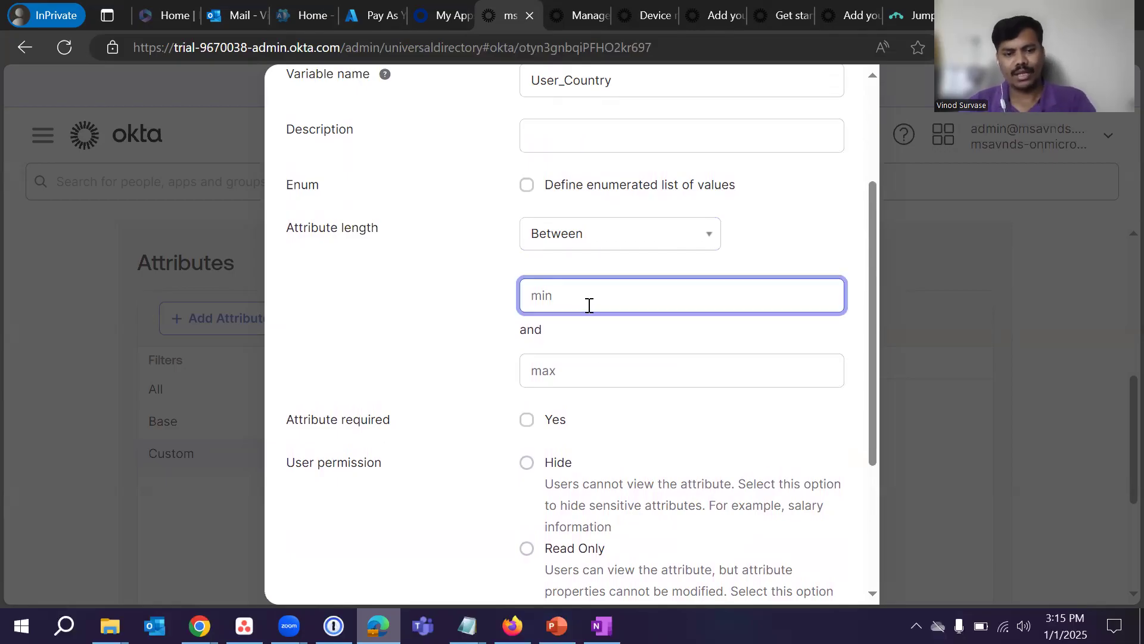
pyautogui.write('6')
pyautogui.click(583, 368)
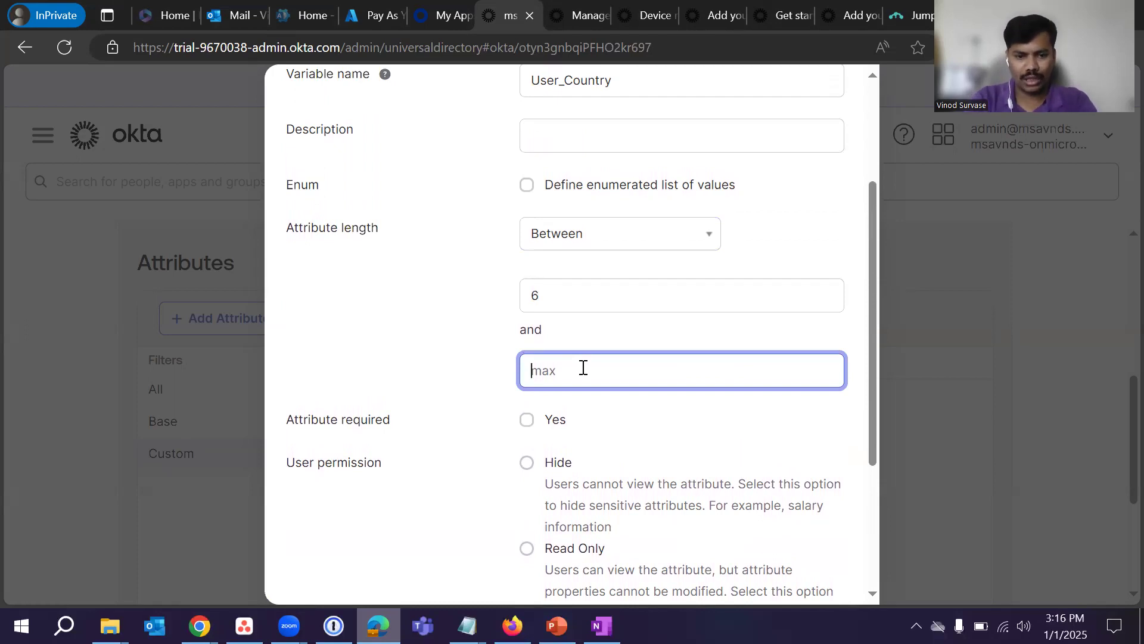
pyautogui.write('40')
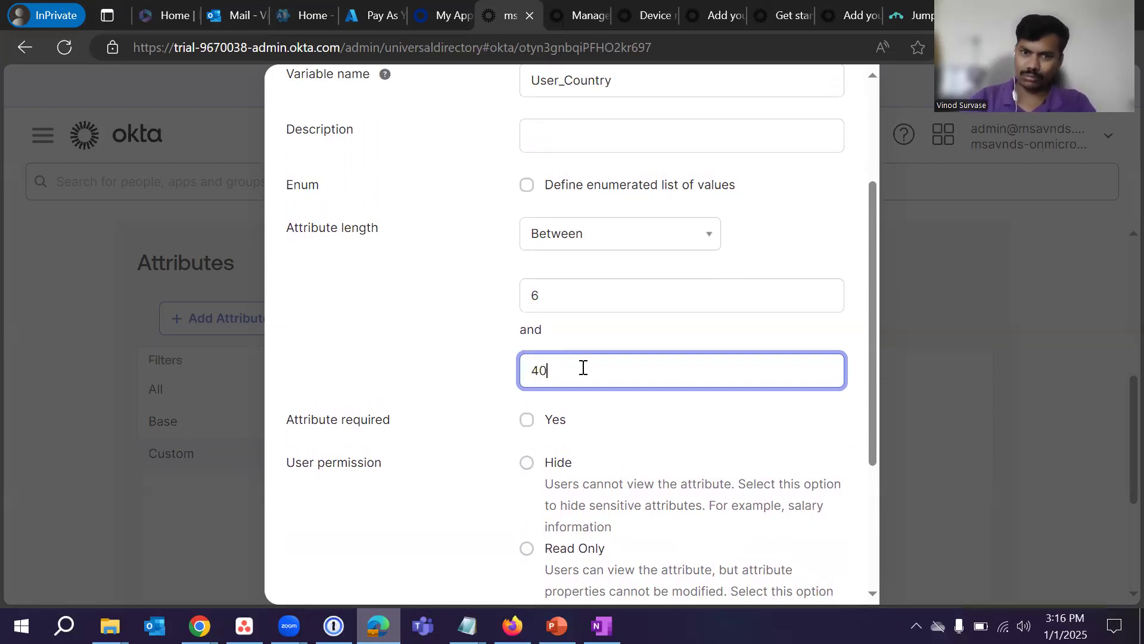
pyautogui.press('BackSpace')
pyautogui.press('BackSpace')
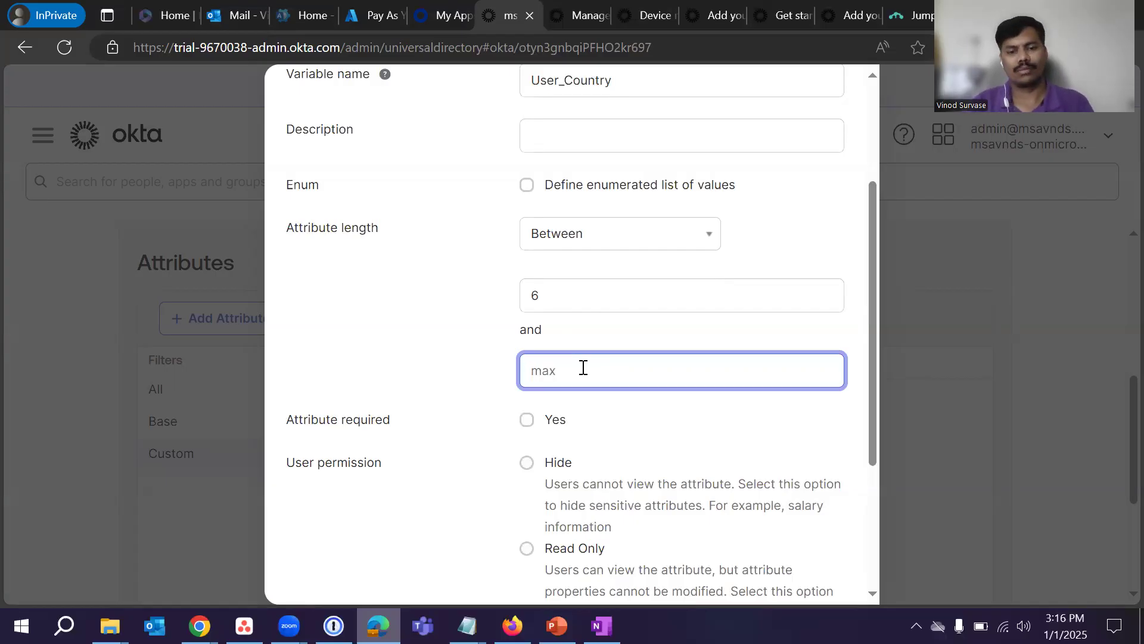
pyautogui.write('30')
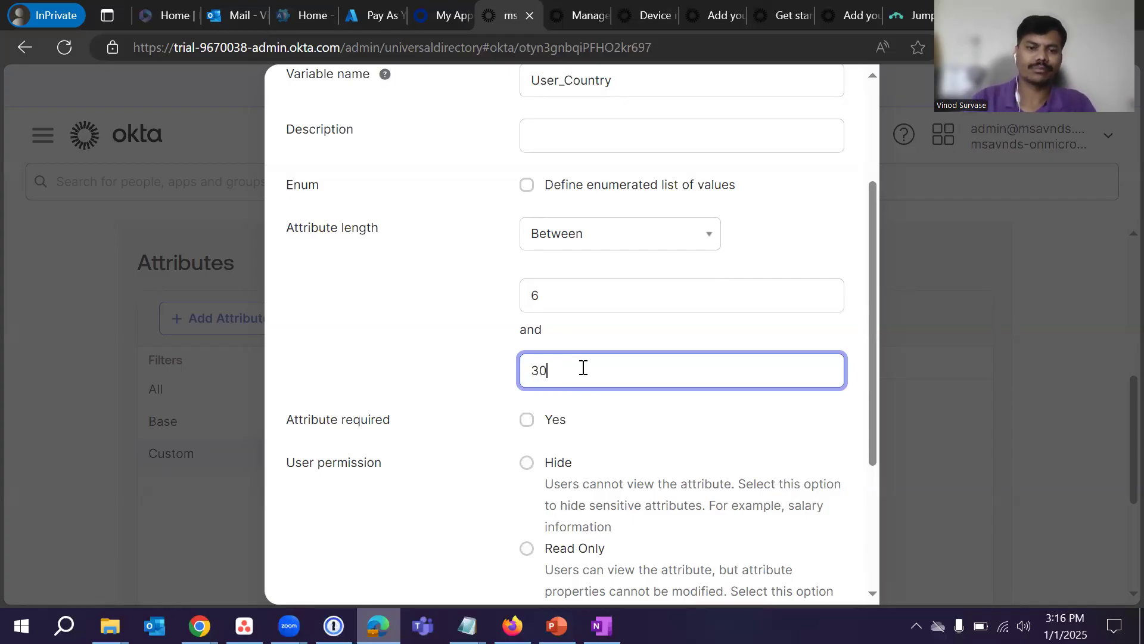
pyautogui.click(463, 329)
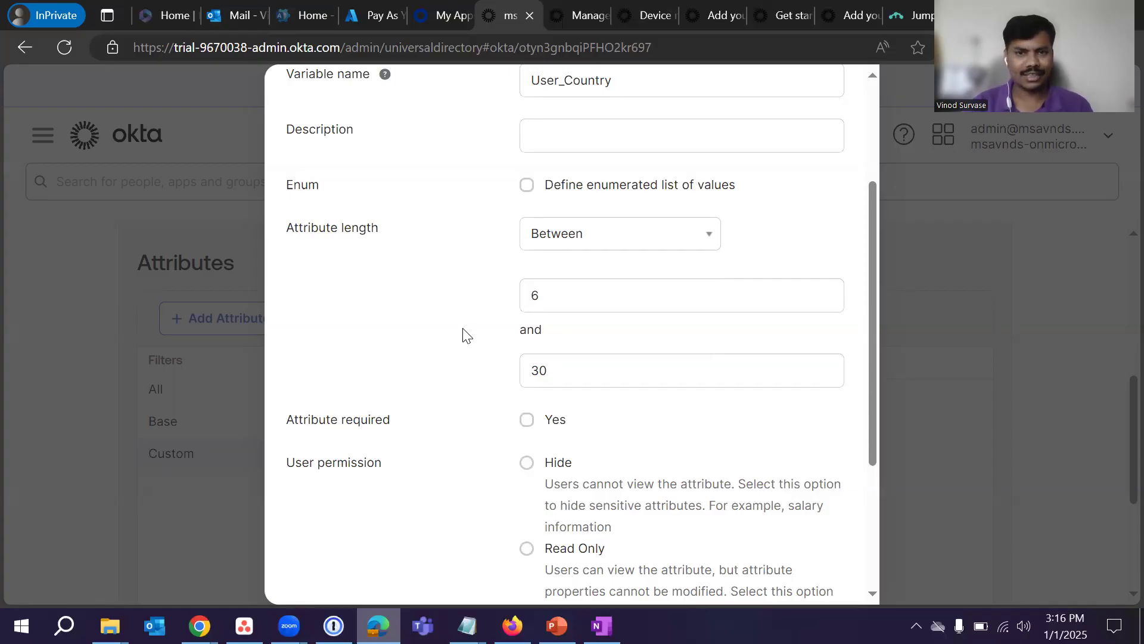
# Step: Review the new attribute's name, description and Enum settings and the available attribute length conditions
pyautogui.scroll(2, 463, 336)
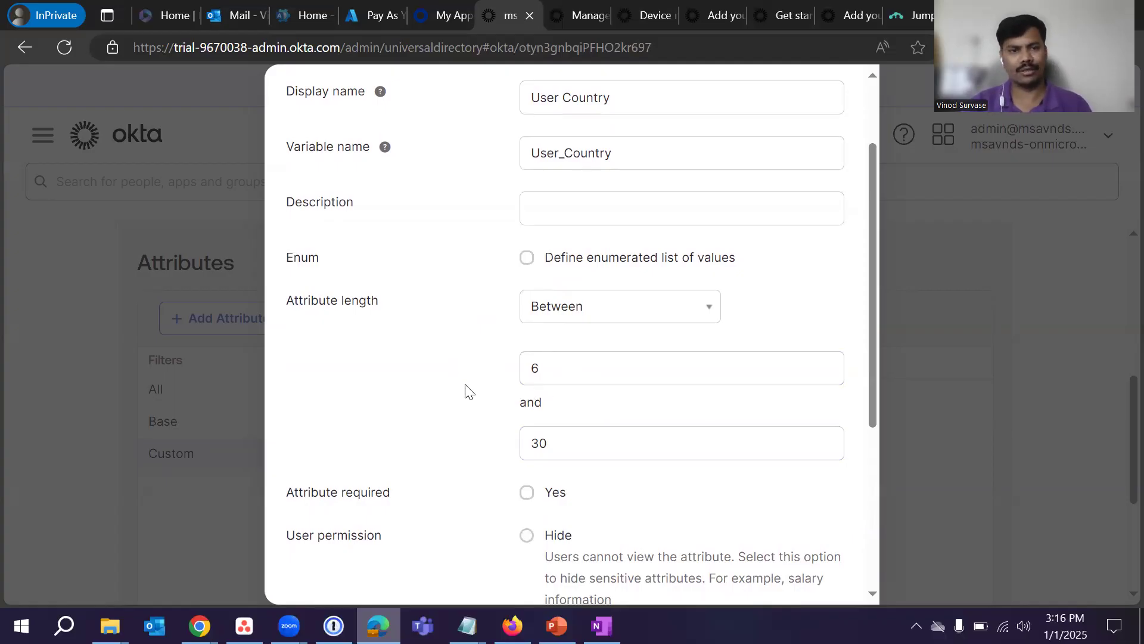
pyautogui.scroll(2, 466, 391)
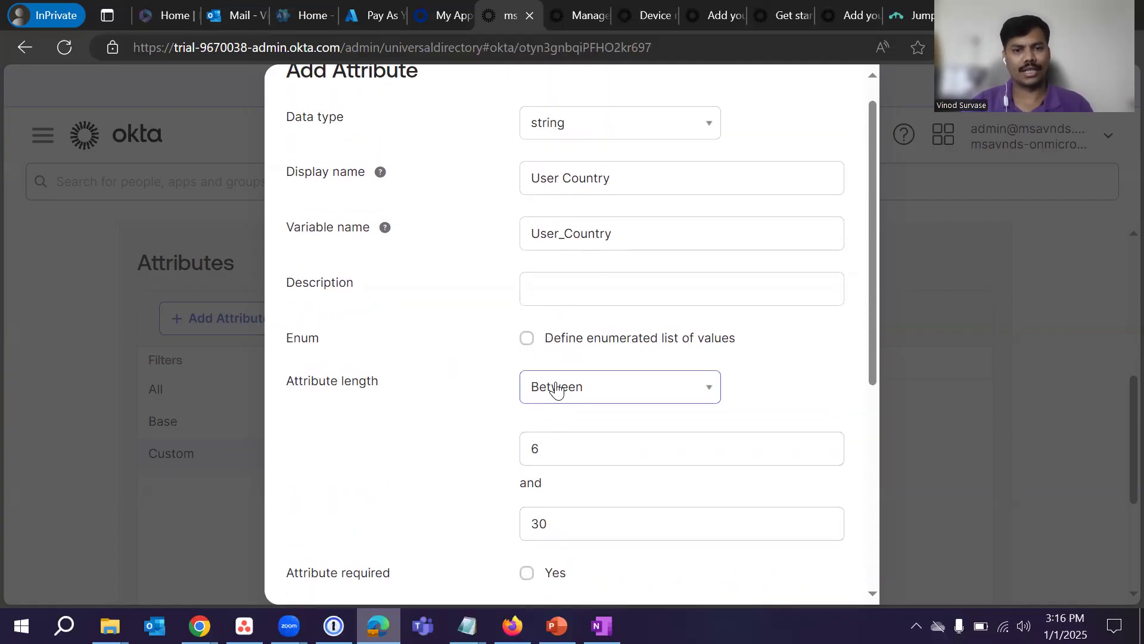
pyautogui.click(602, 399)
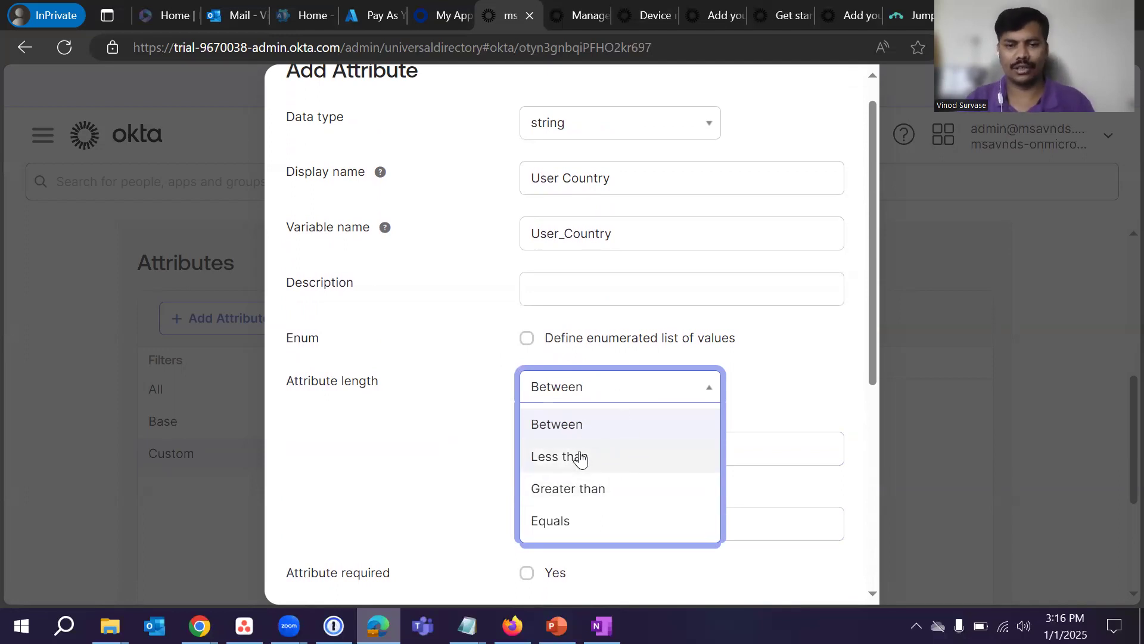
pyautogui.click(474, 399)
pyautogui.click(560, 288)
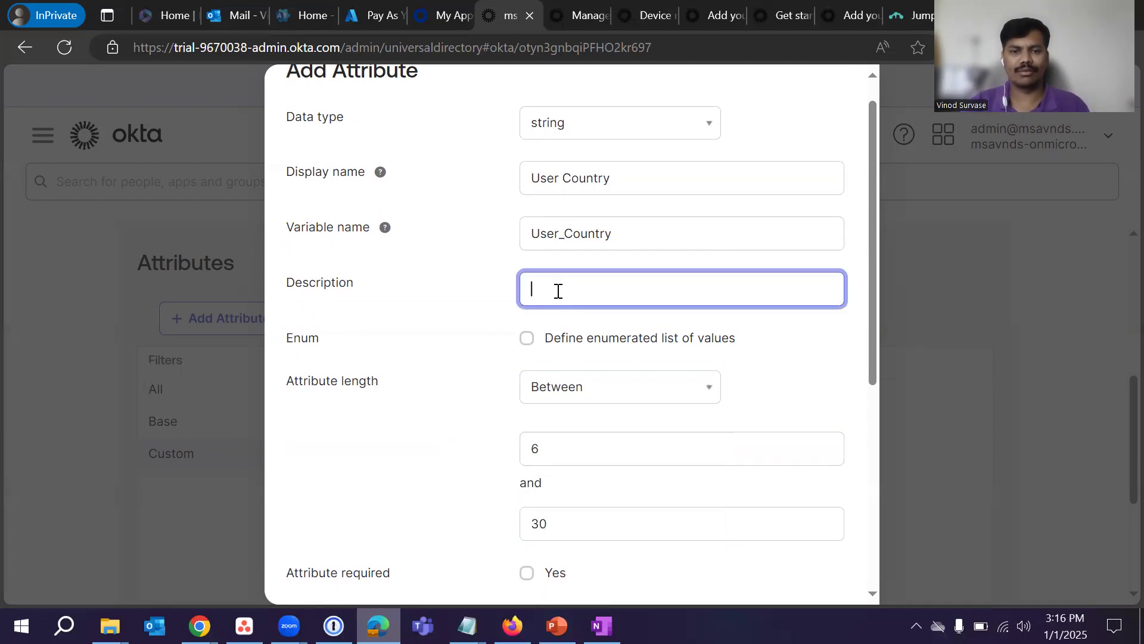
pyautogui.moveTo(286, 343); pyautogui.dragTo(388, 340)
pyautogui.click(432, 406)
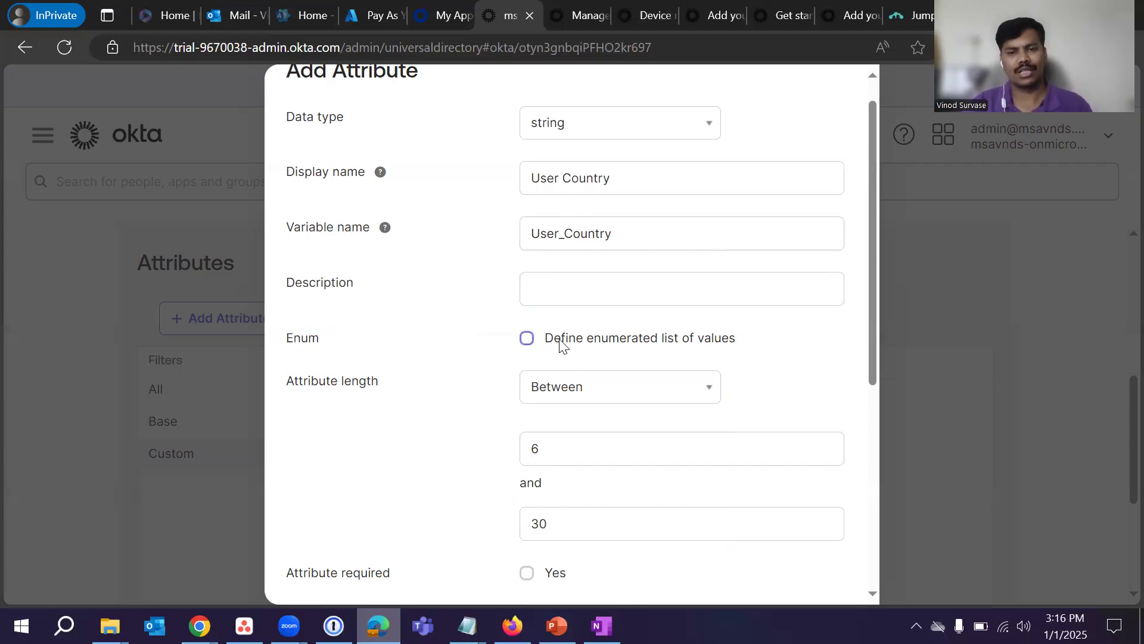
pyautogui.click(518, 339)
pyautogui.scroll(-3, 669, 349)
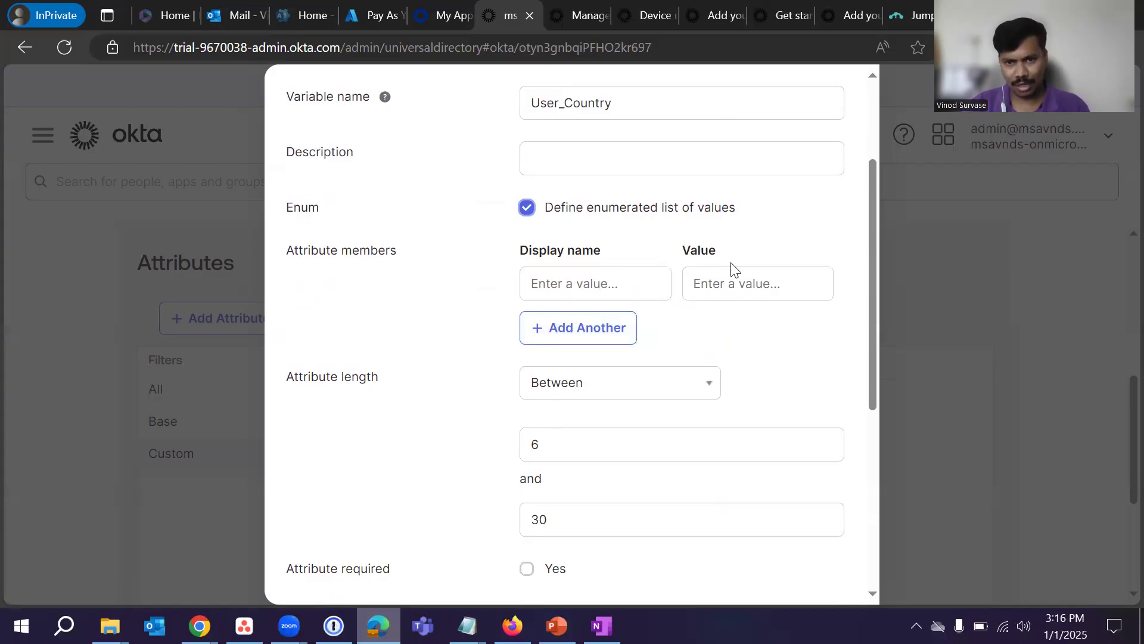
pyautogui.click(527, 207)
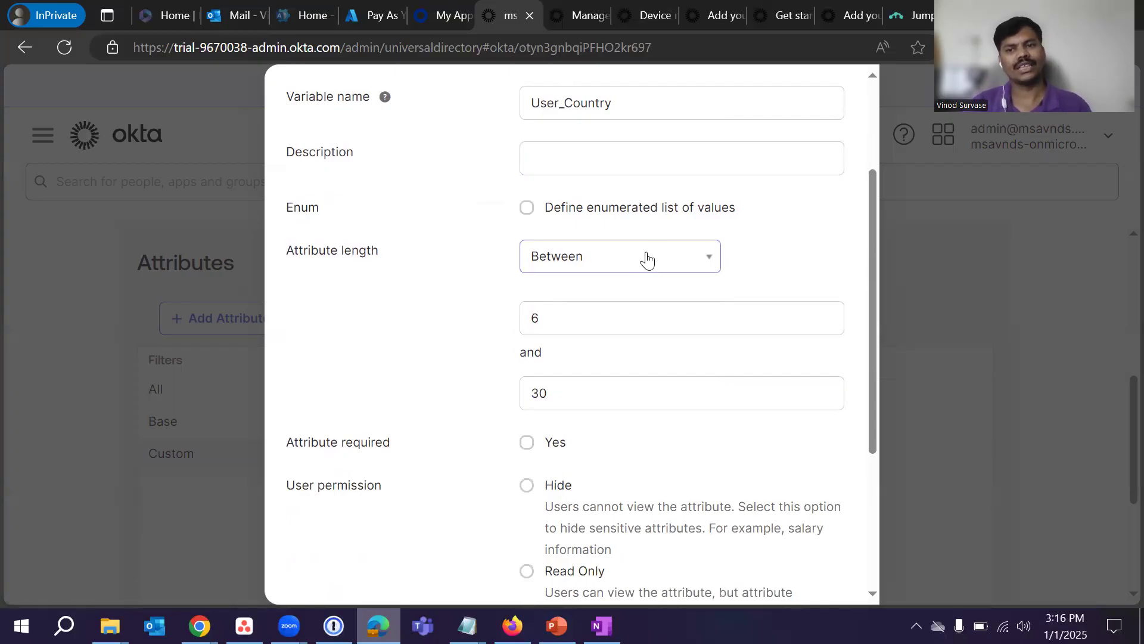
# Step: Check the User Country attribute's settings once more and save it to the profile
pyautogui.scroll(3, 593, 232)
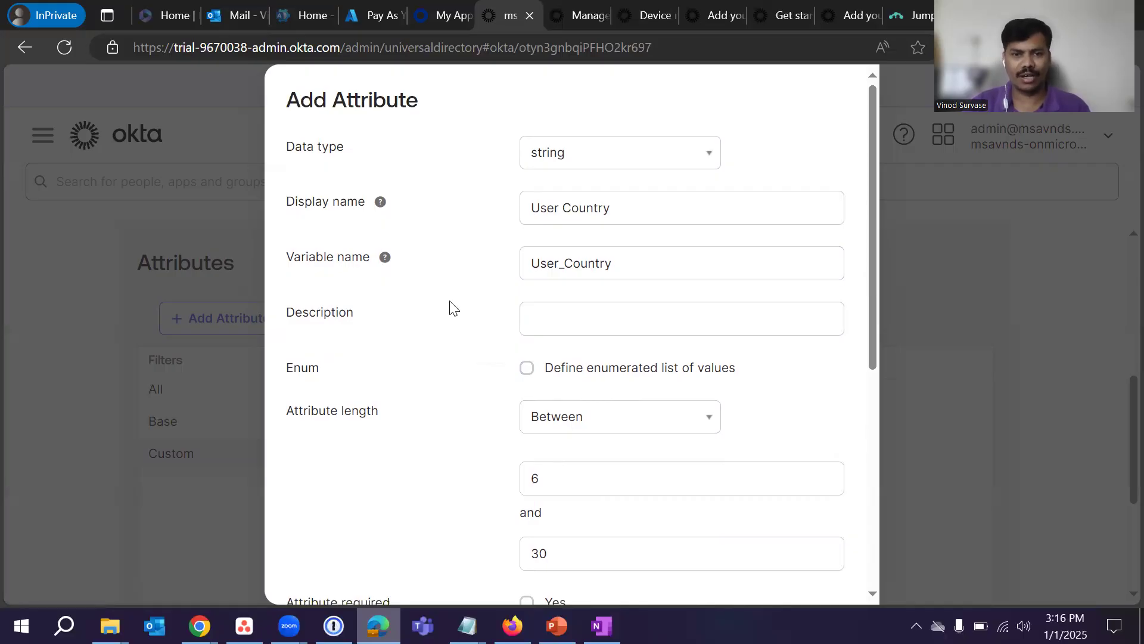
pyautogui.scroll(-7, 450, 307)
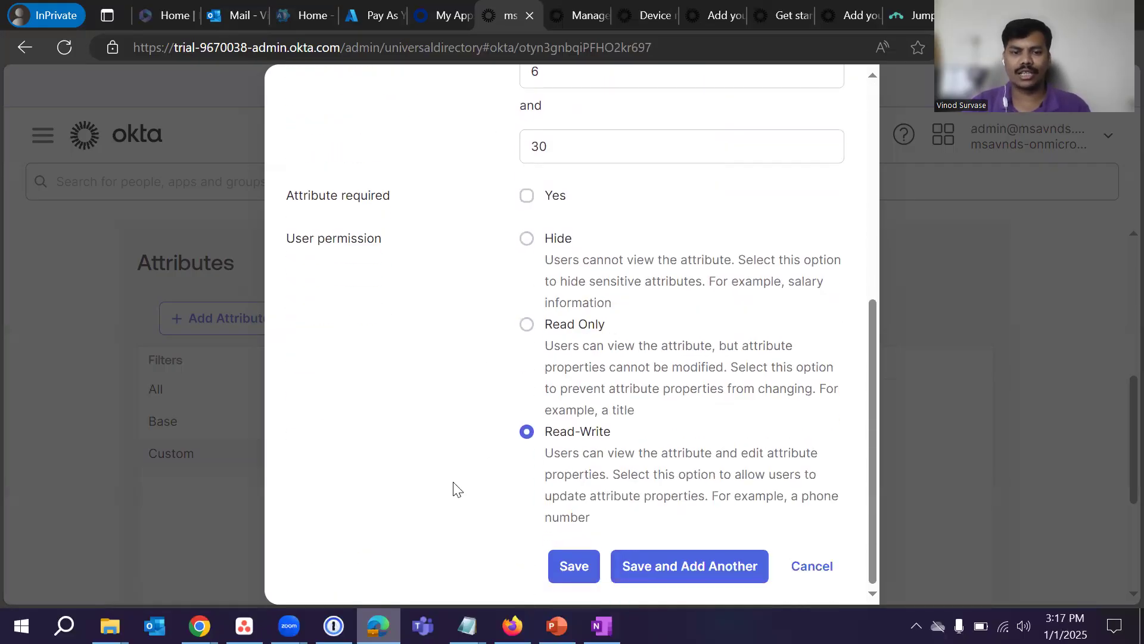
pyautogui.click(575, 568)
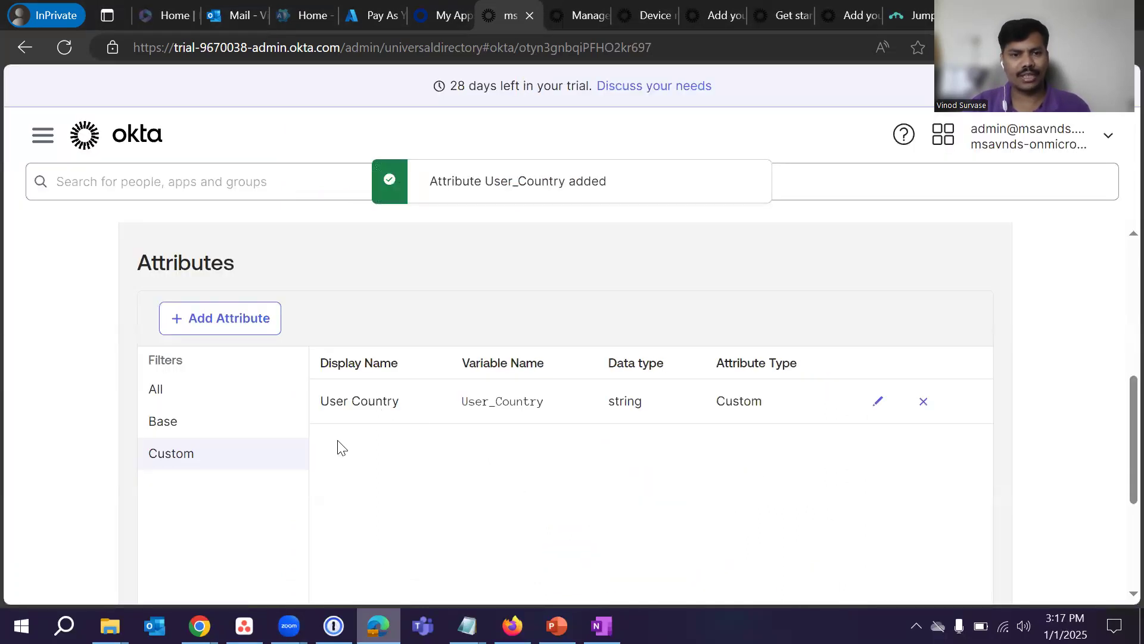
# Step: Review the saved User Country attribute's display name, variable name, data type and attribute type
pyautogui.moveTo(322, 401); pyautogui.dragTo(423, 408)
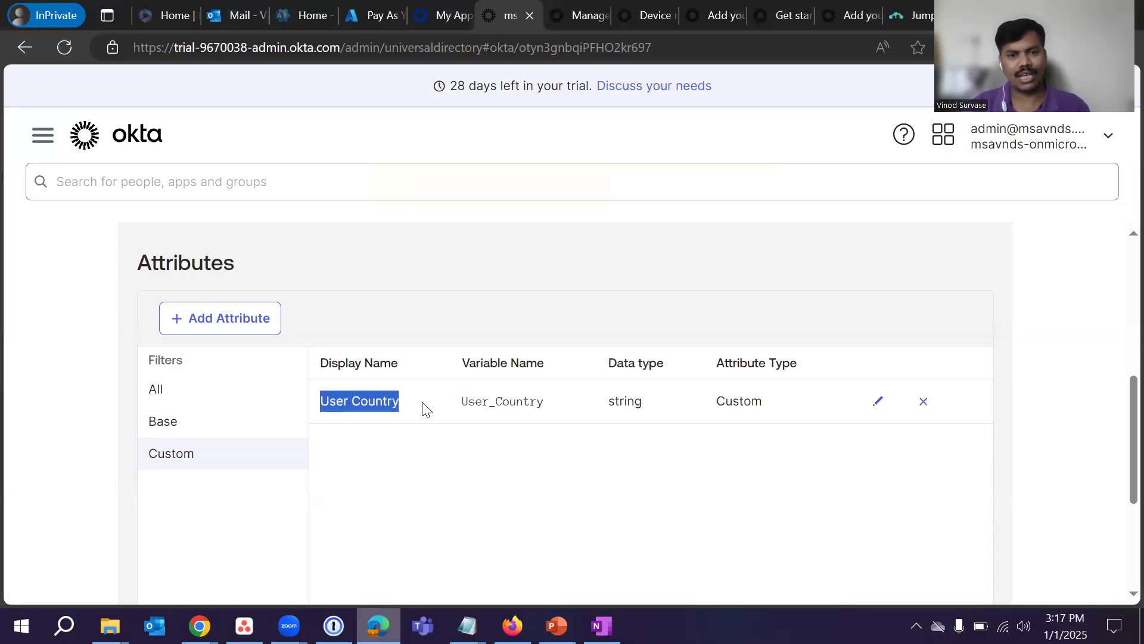
pyautogui.click(419, 451)
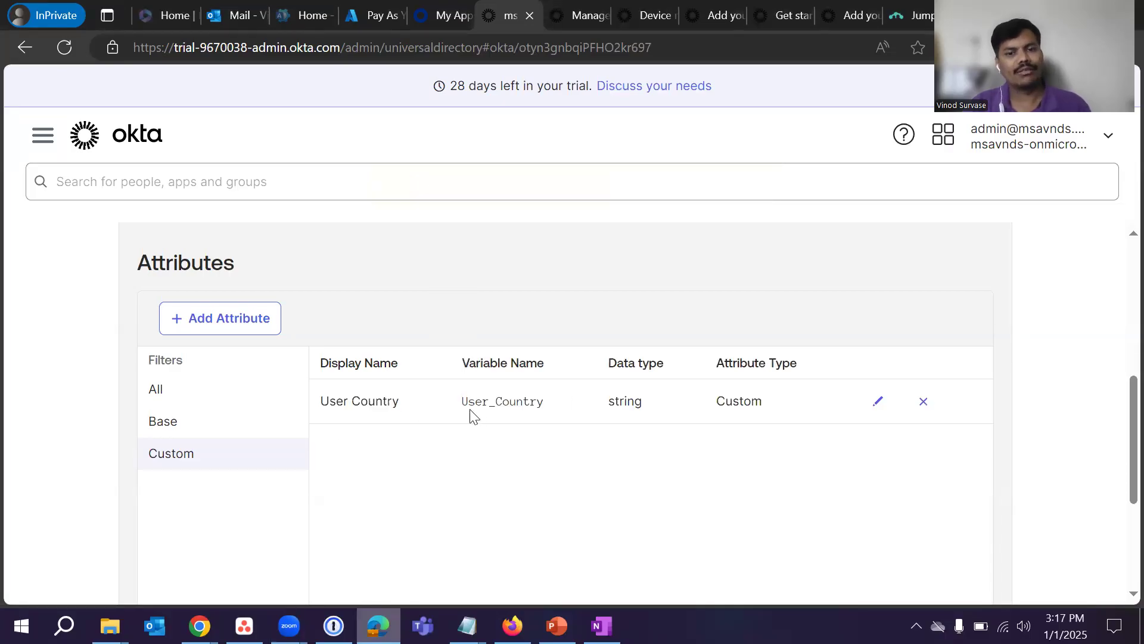
pyautogui.moveTo(463, 404); pyautogui.dragTo(644, 403)
pyautogui.click(590, 426)
pyautogui.click(660, 464)
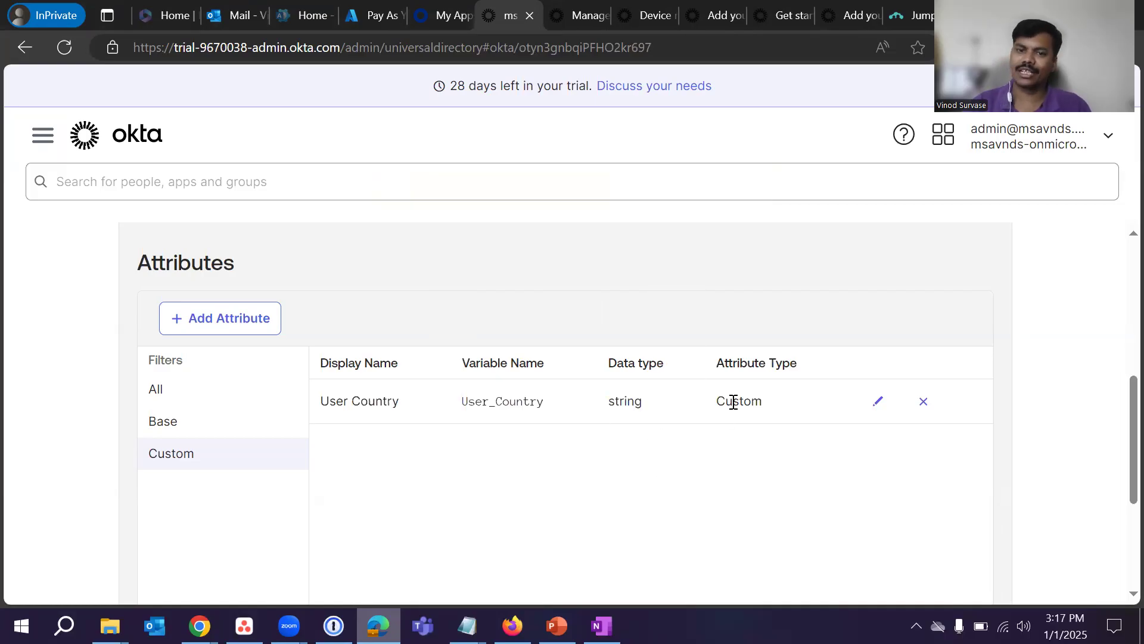
pyautogui.moveTo(719, 401); pyautogui.dragTo(749, 401)
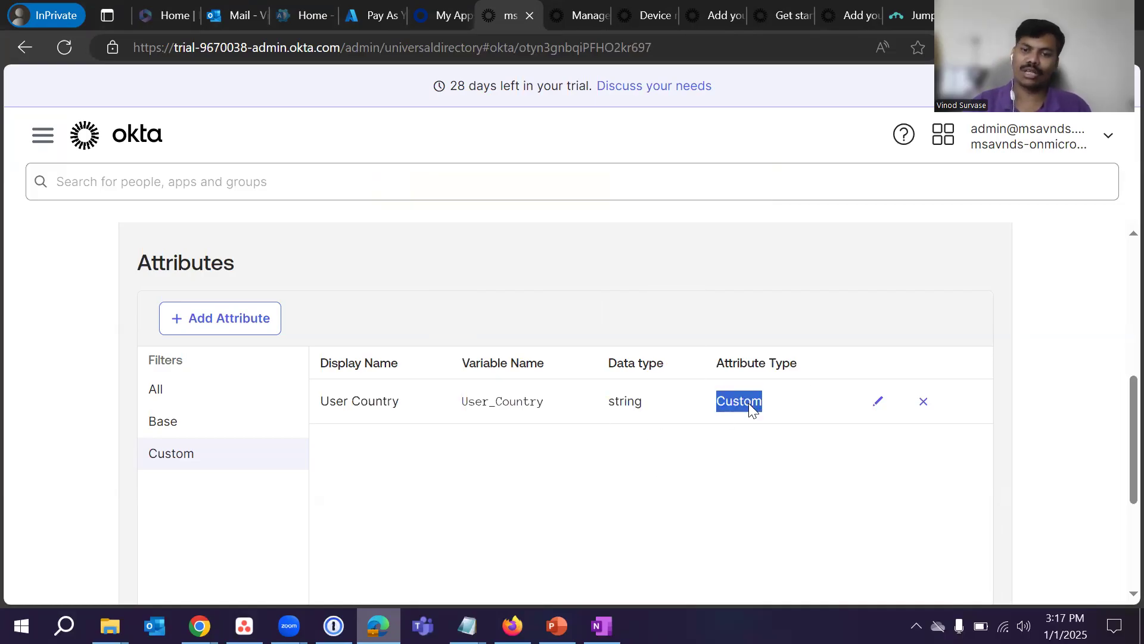
pyautogui.click(666, 450)
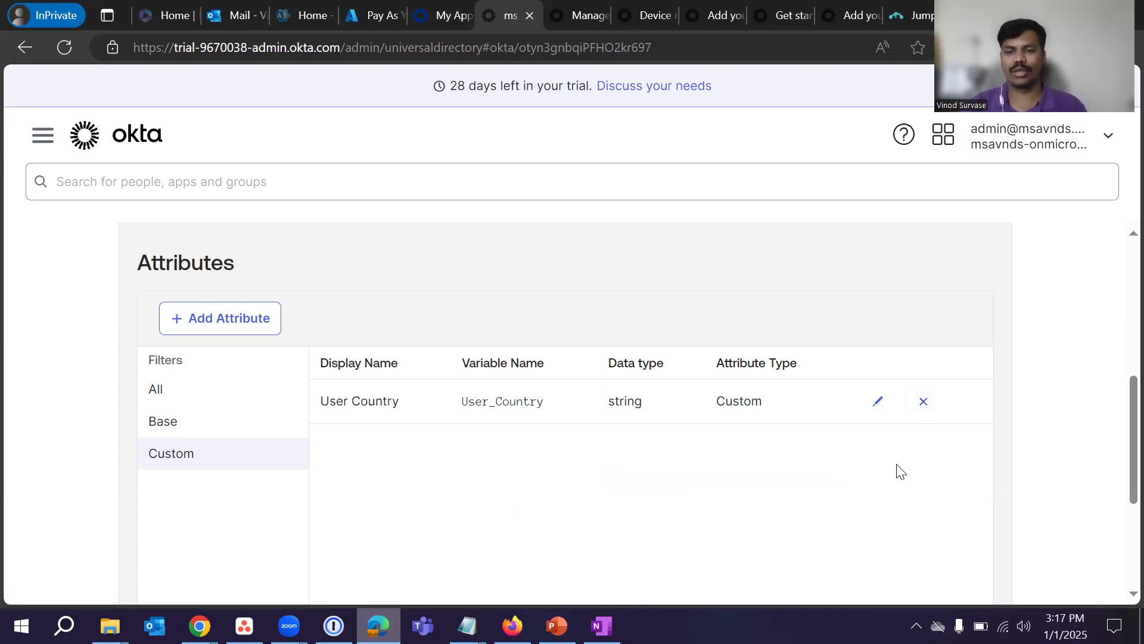
# Step: List all attributes of the User Country profile and review them along with the profile's details
pyautogui.scroll(2, 953, 484)
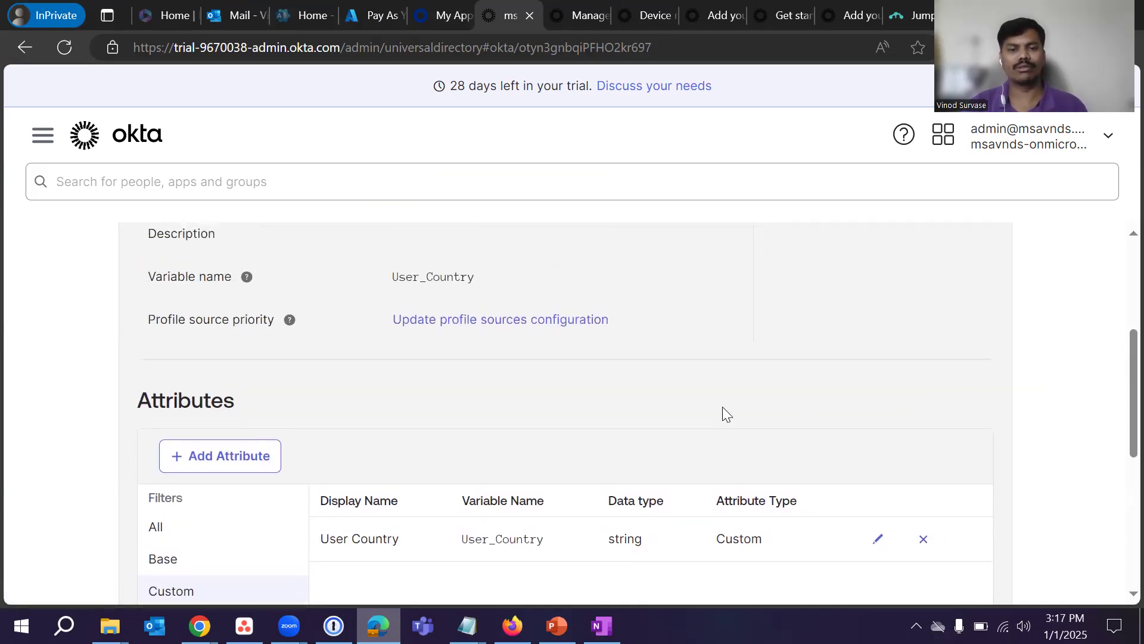
pyautogui.scroll(-3, 724, 411)
pyautogui.click(245, 320)
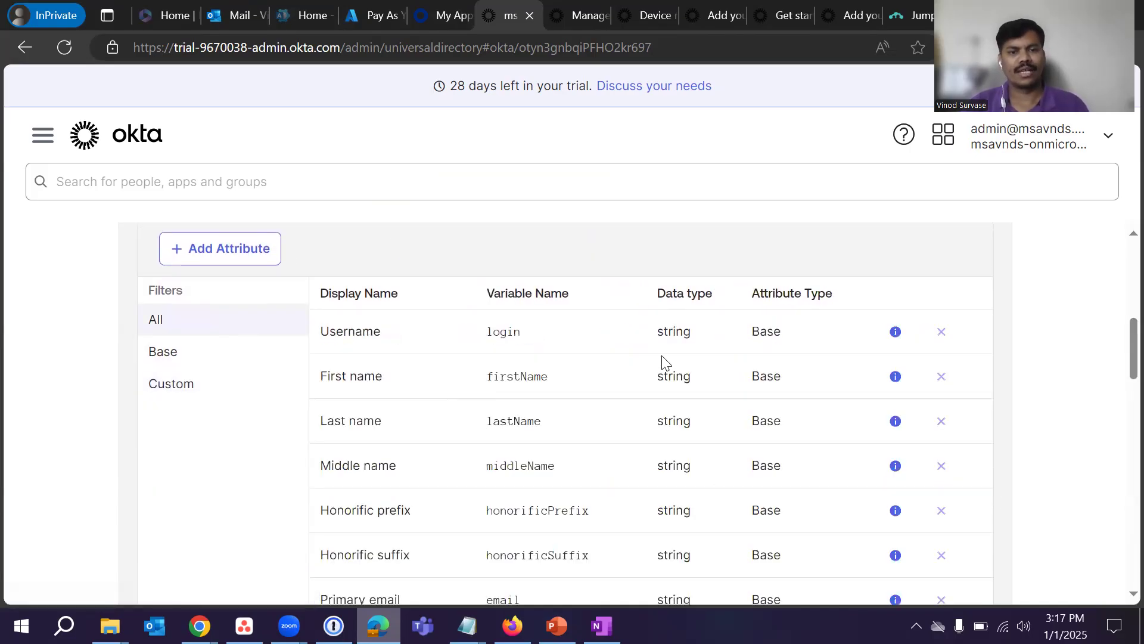
pyautogui.scroll(-3, 663, 358)
pyautogui.scroll(6, 662, 355)
pyautogui.scroll(2, 748, 387)
pyautogui.scroll(-4, 749, 390)
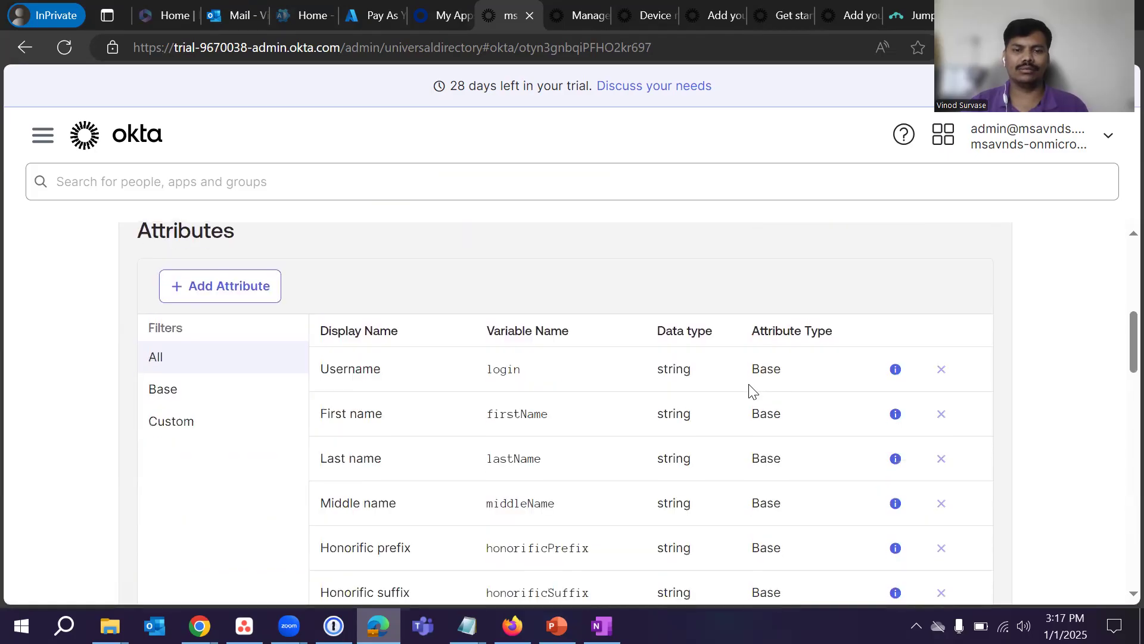
pyautogui.scroll(6, 674, 309)
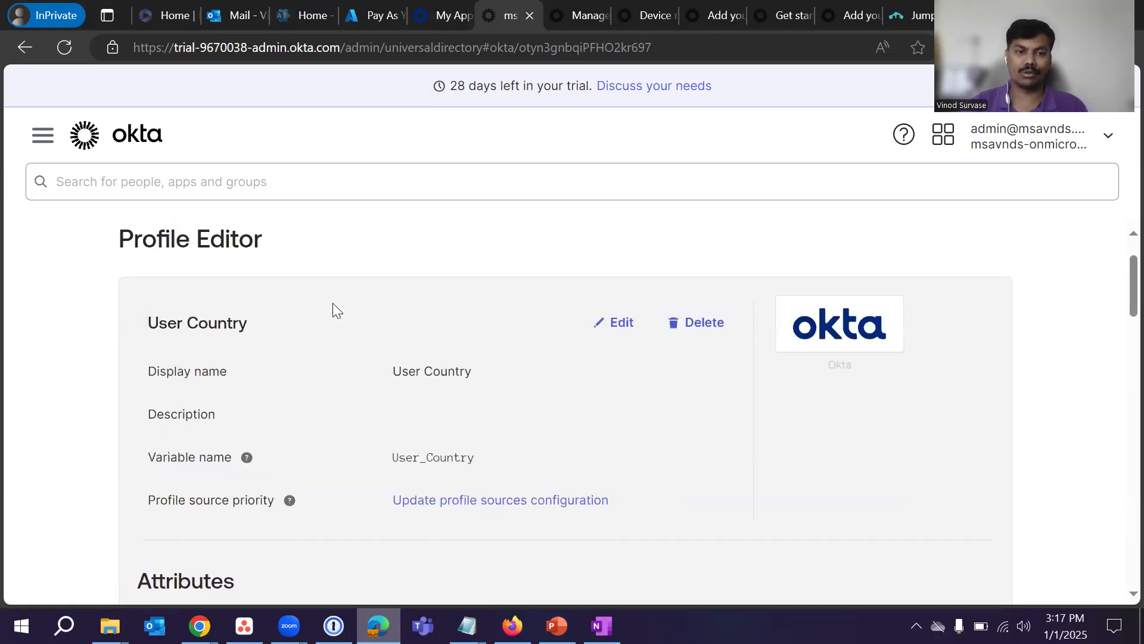
pyautogui.scroll(2, 333, 311)
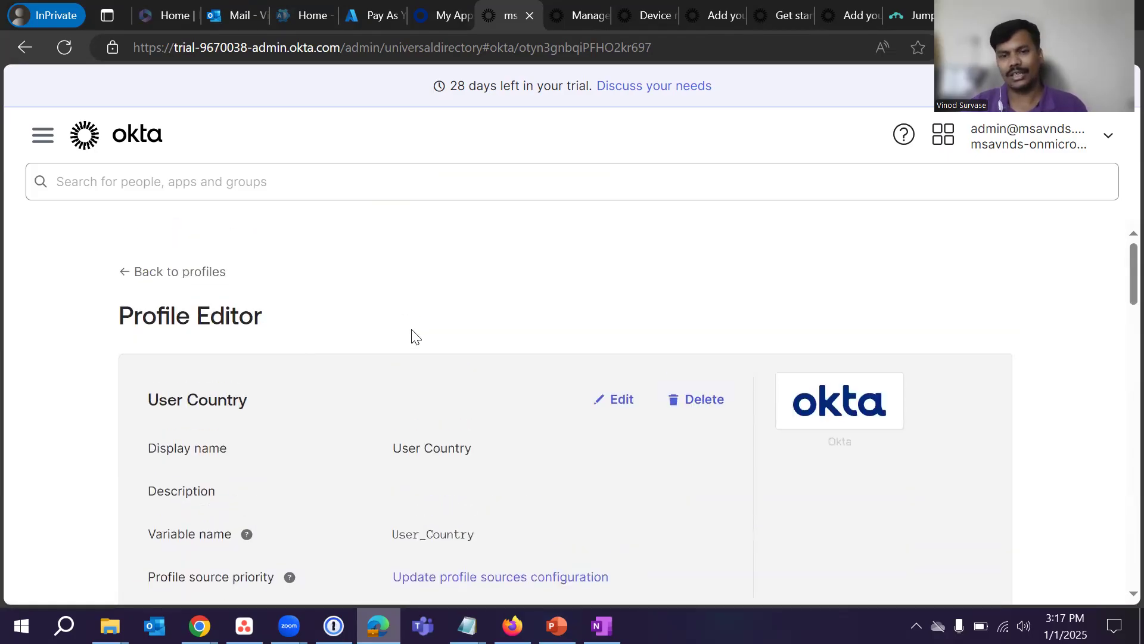
pyautogui.scroll(-2, 647, 304)
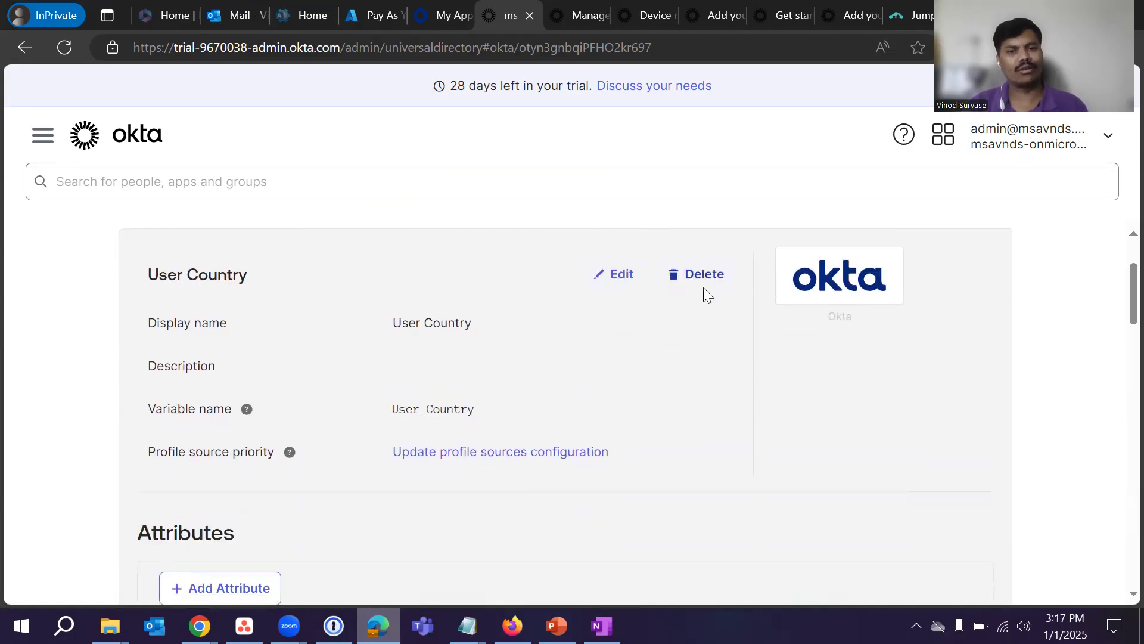
pyautogui.click(613, 278)
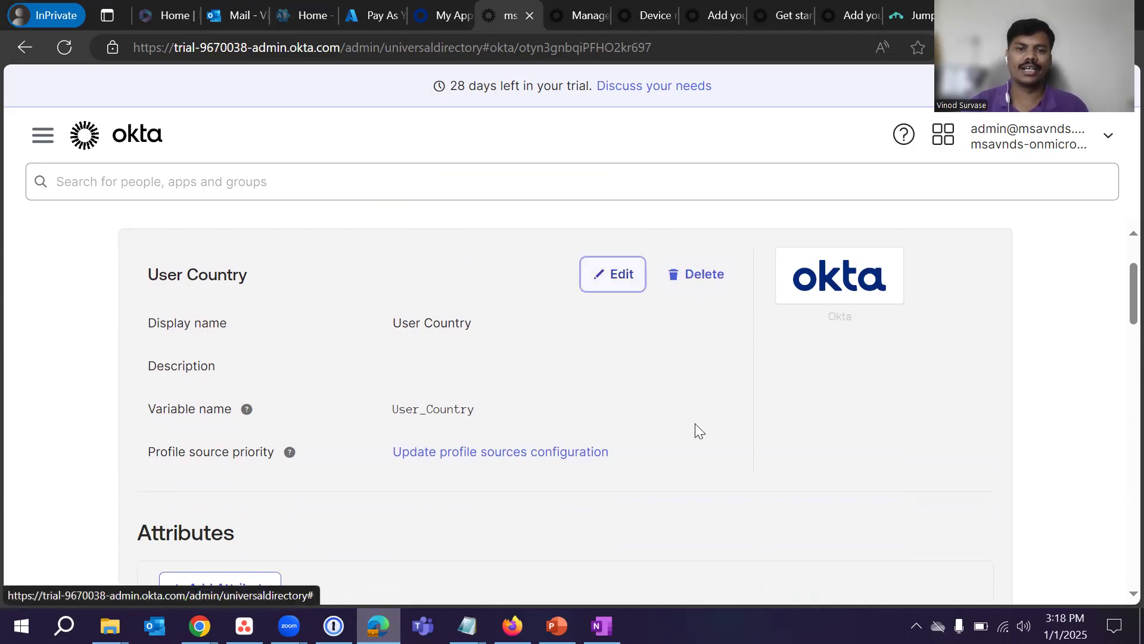
pyautogui.scroll(-4, 867, 367)
pyautogui.scroll(3, 821, 373)
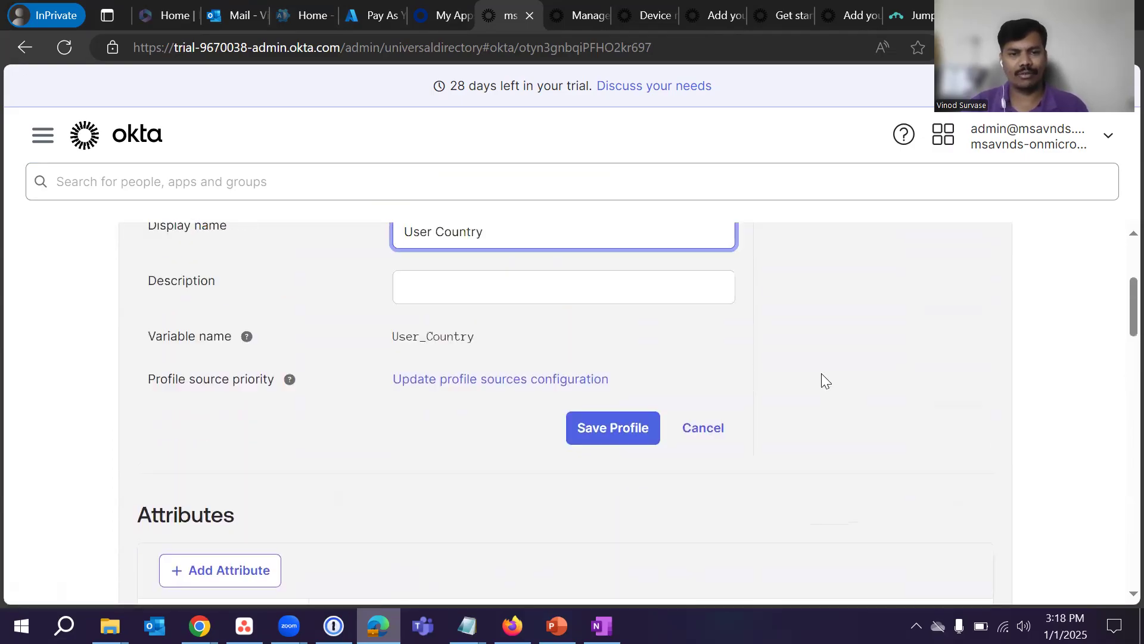
pyautogui.click(704, 461)
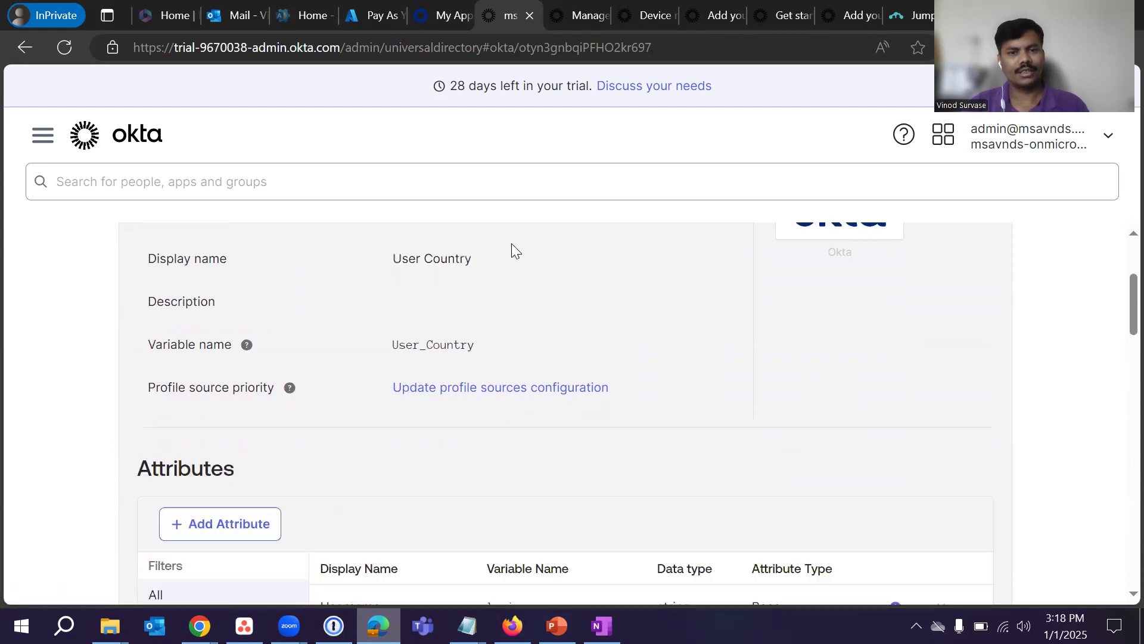
# Step: Return to the profile list and open the Okta group profile among the group profiles
pyautogui.scroll(2, 542, 272)
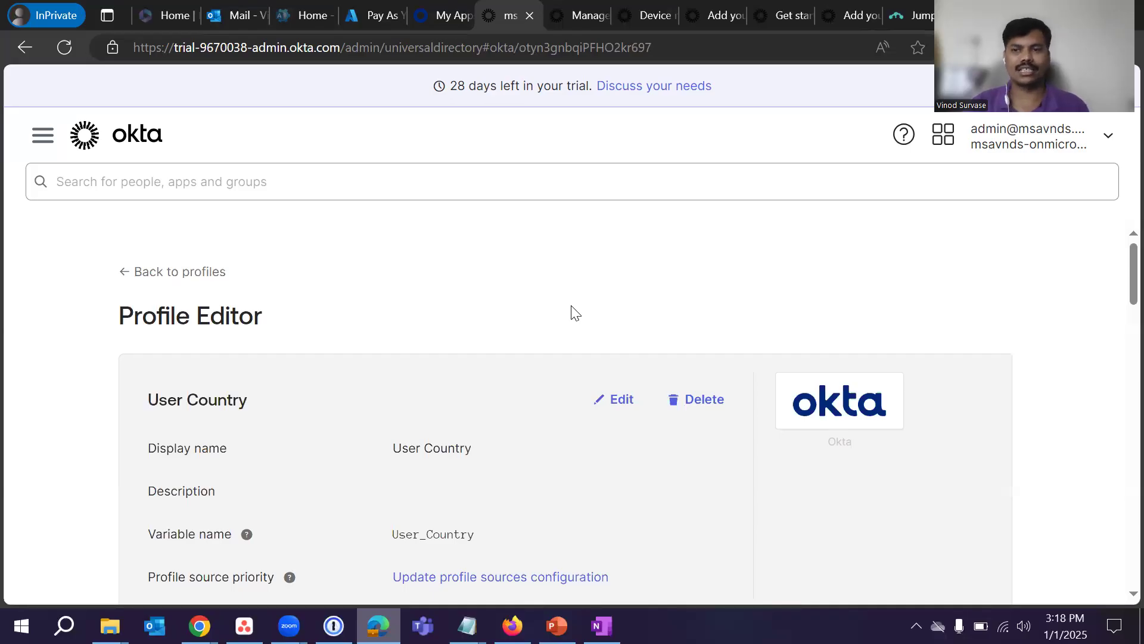
pyautogui.click(149, 273)
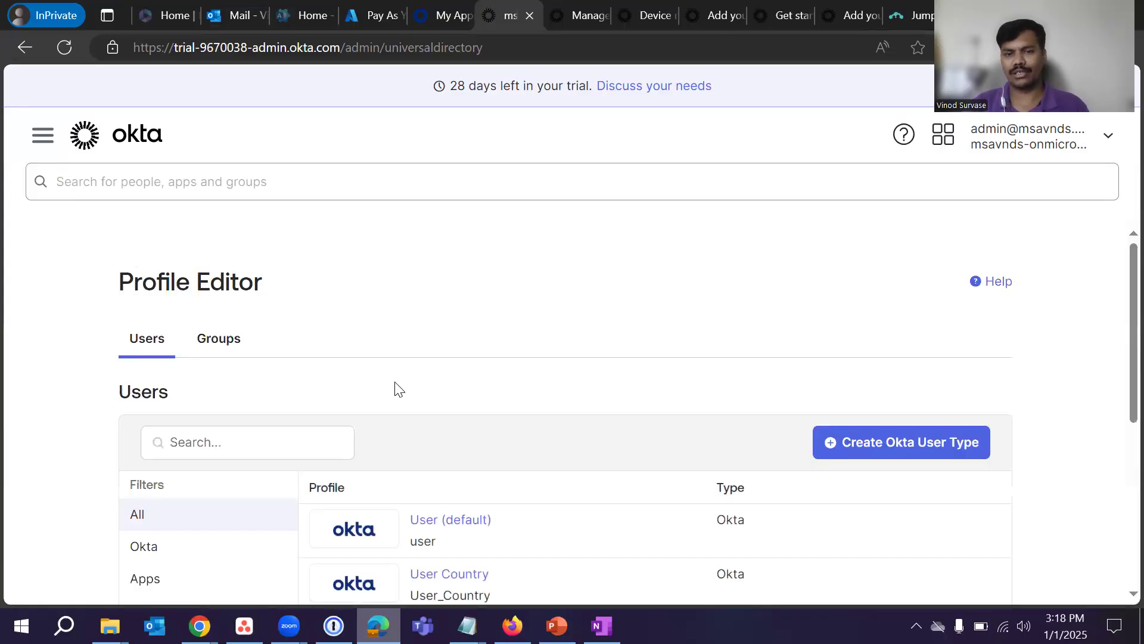
pyautogui.click(225, 339)
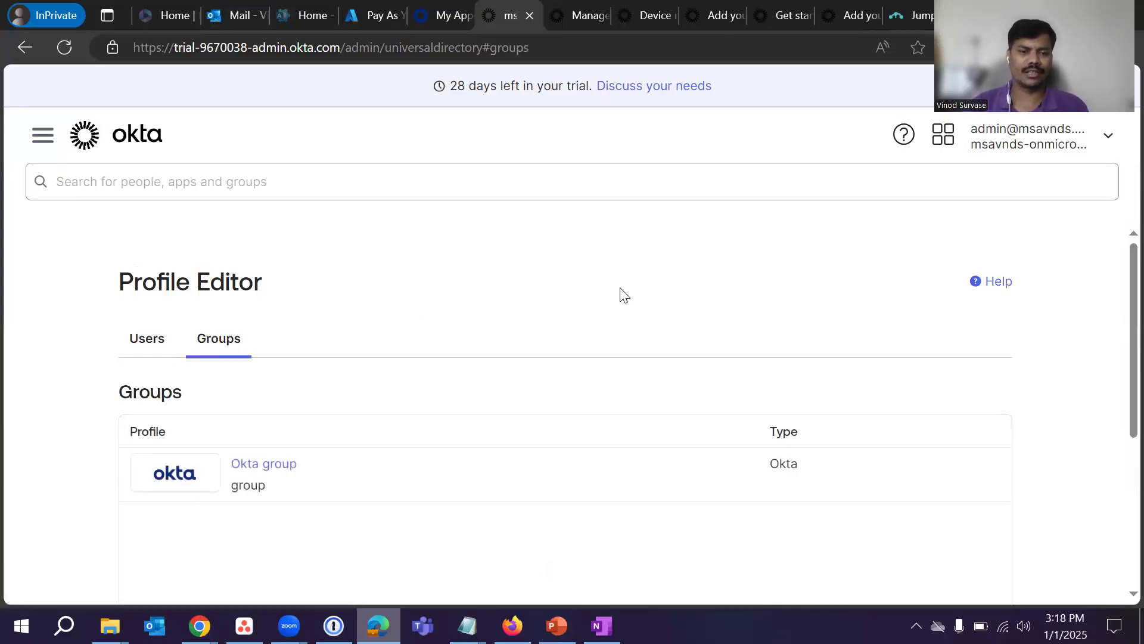
pyautogui.scroll(-3, 596, 295)
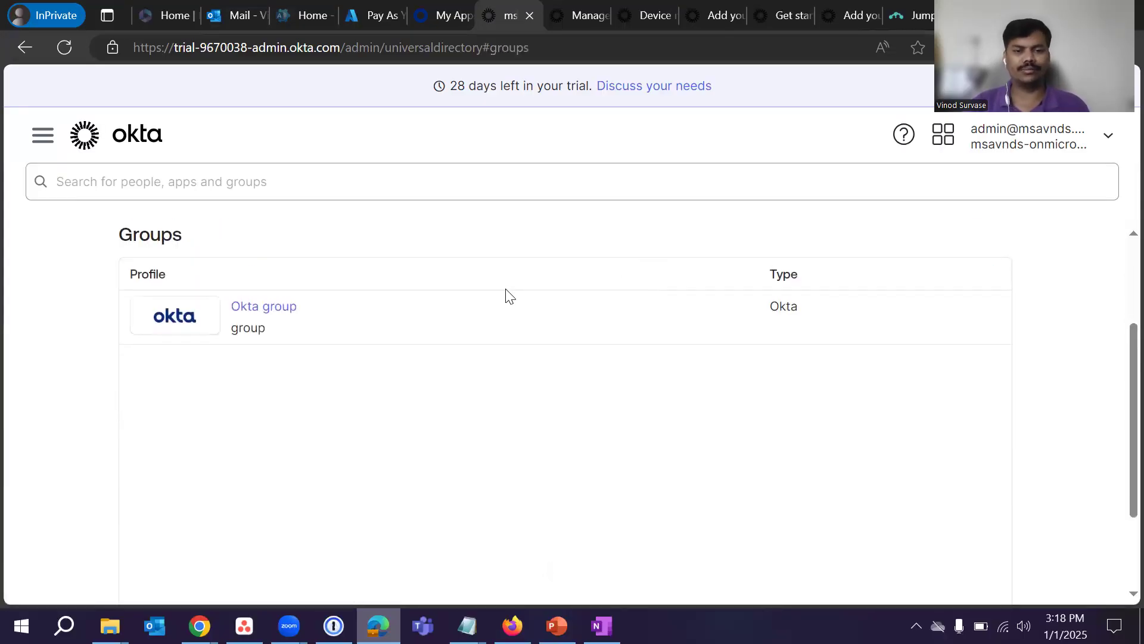
pyautogui.click(266, 307)
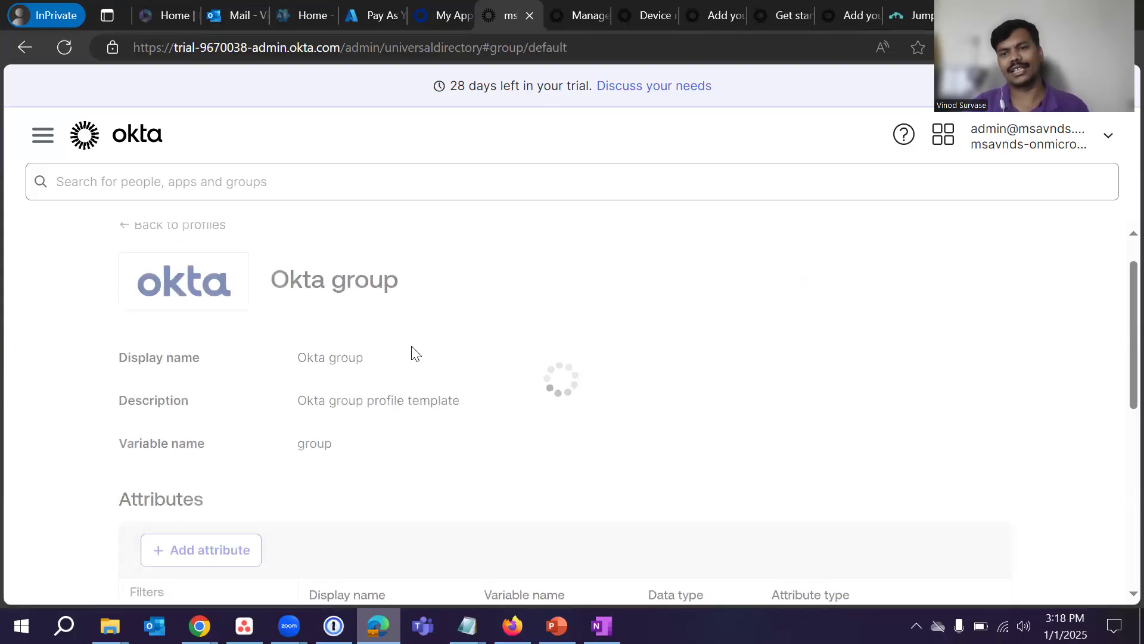
# Step: Start a new attribute on the Okta group profile with data type boolean and display name Office Location
pyautogui.scroll(-4, 726, 332)
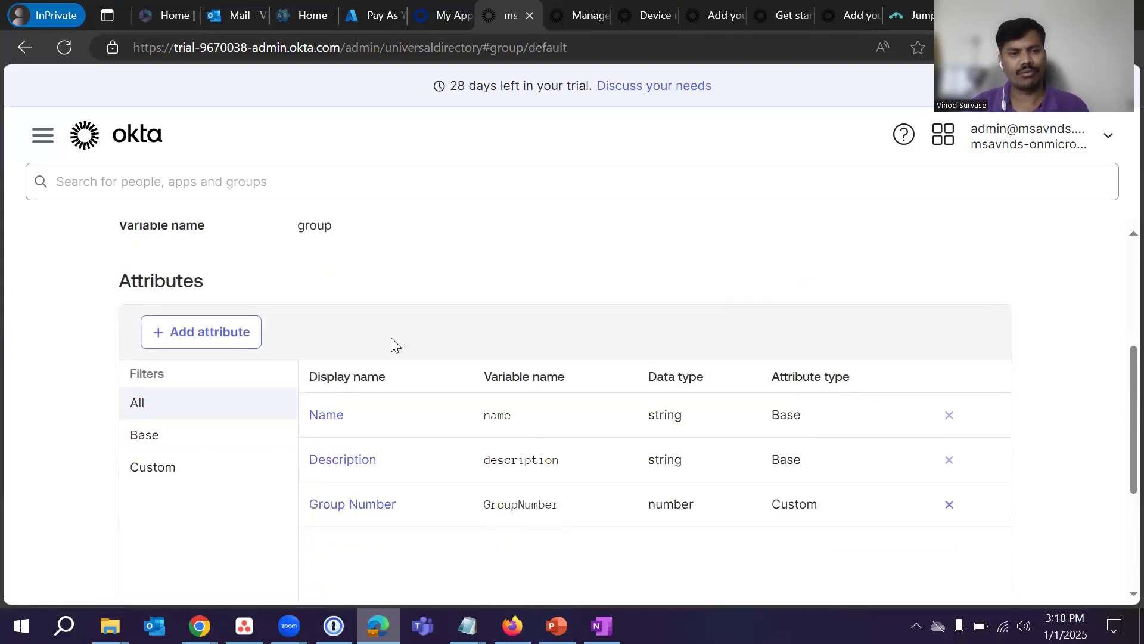
pyautogui.scroll(4, 432, 312)
pyautogui.scroll(-4, 577, 329)
pyautogui.scroll(4, 577, 331)
pyautogui.scroll(-6, 646, 358)
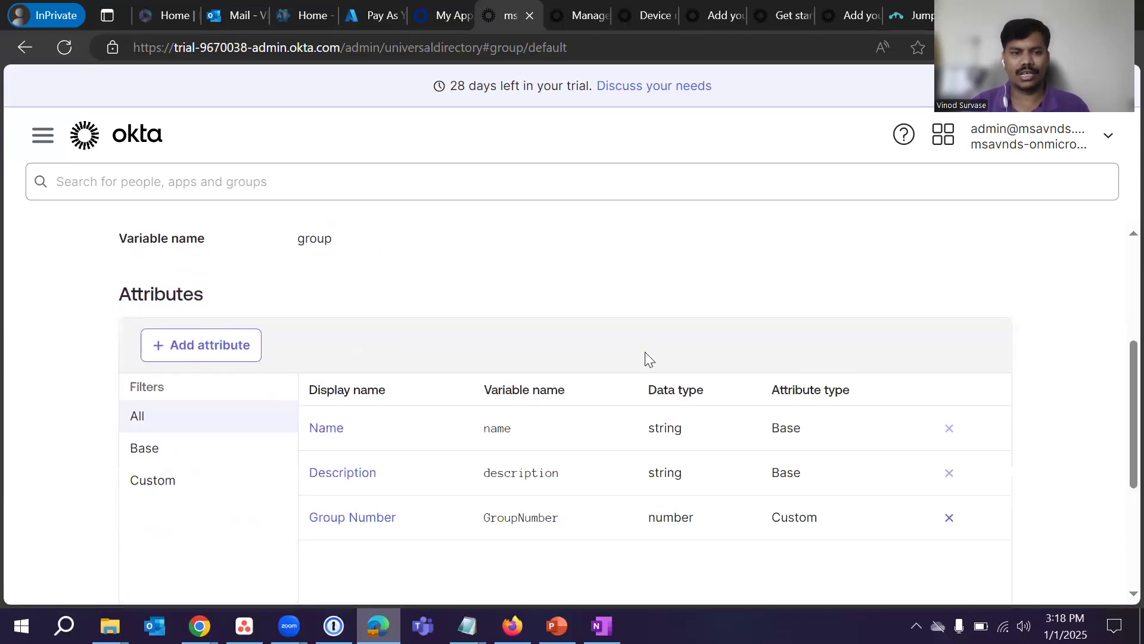
pyautogui.scroll(1, 244, 269)
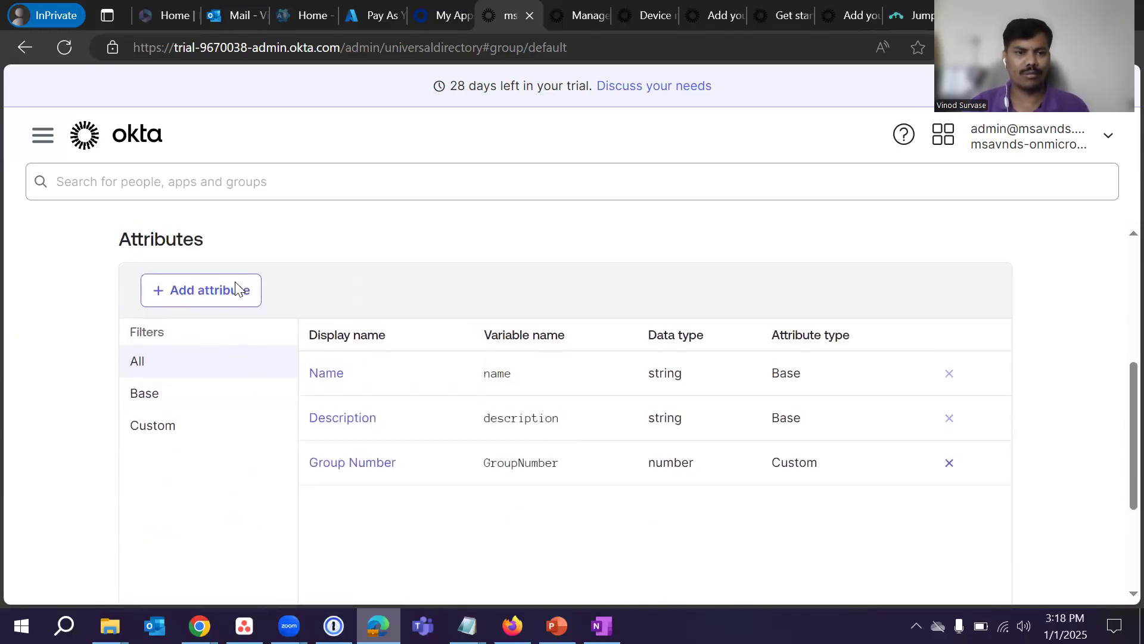
pyautogui.click(213, 289)
pyautogui.click(617, 157)
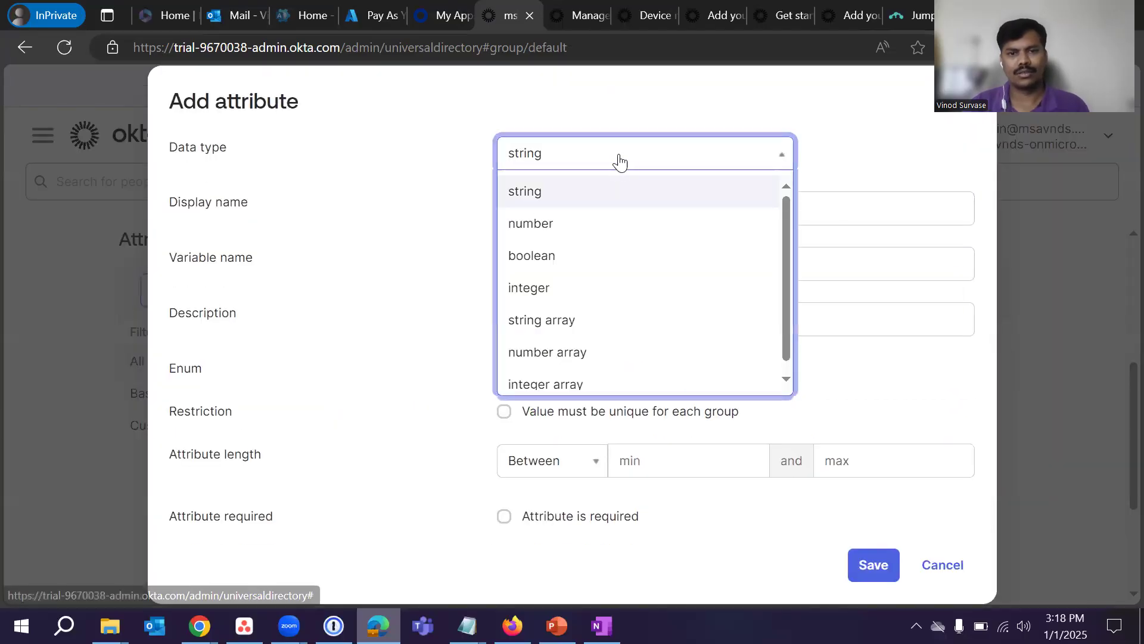
pyautogui.click(577, 257)
pyautogui.click(562, 260)
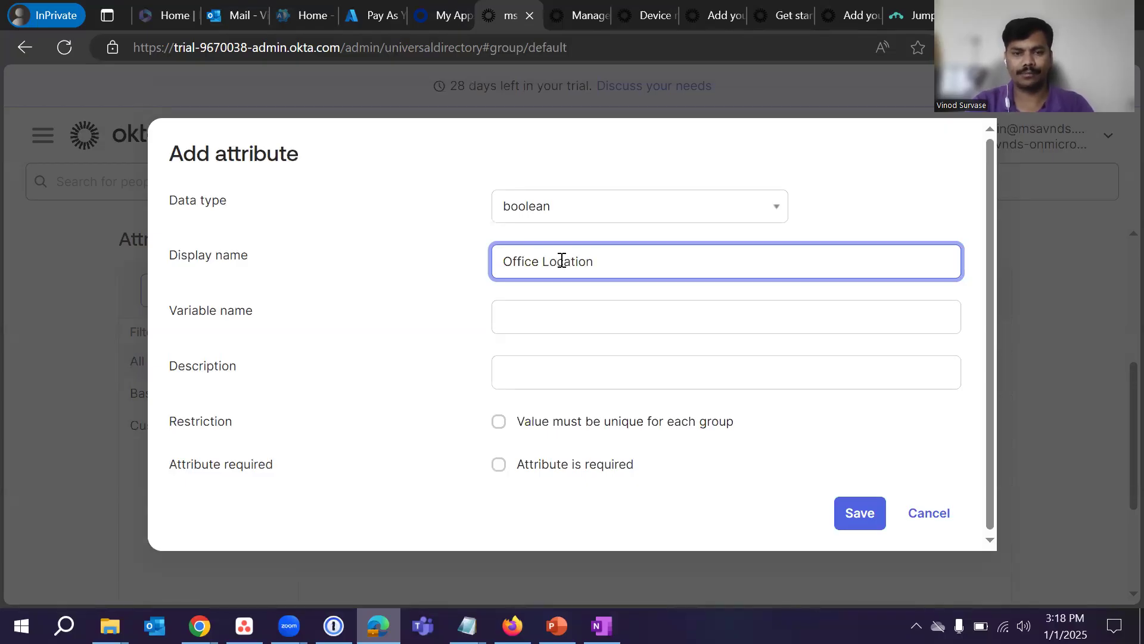
# Step: Reuse the display name as the attribute's variable name, replacing the space with an underscore to make Office_Location
pyautogui.tripleClick(561, 260)
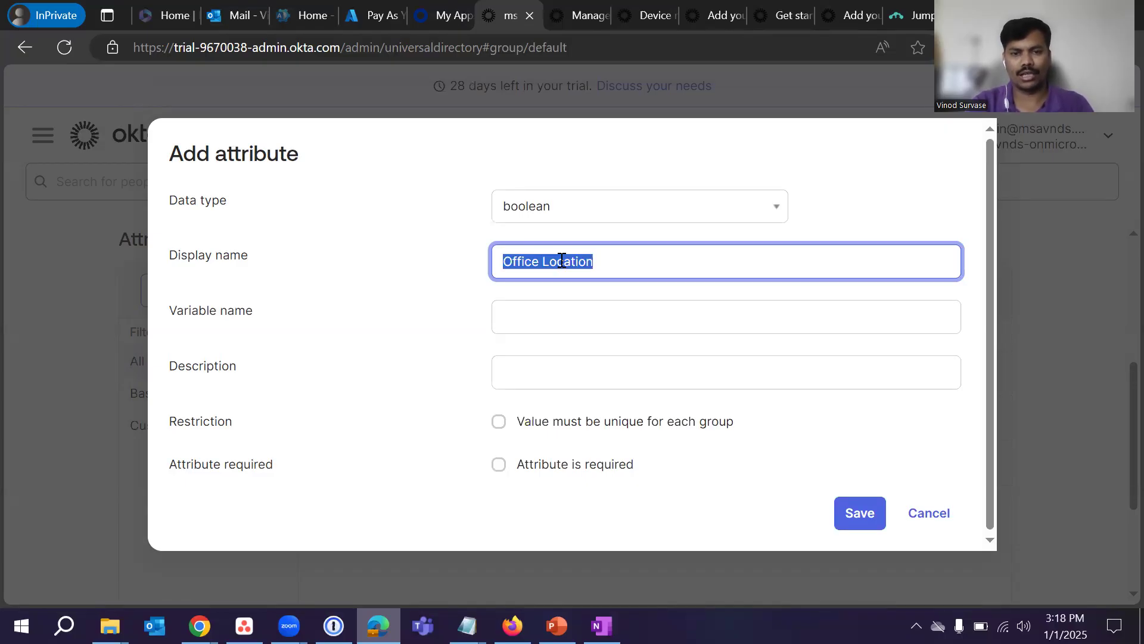
pyautogui.hotkey('ctrl', 'c')
pyautogui.press('Tab')
pyautogui.hotkey('ctrl', 'v')
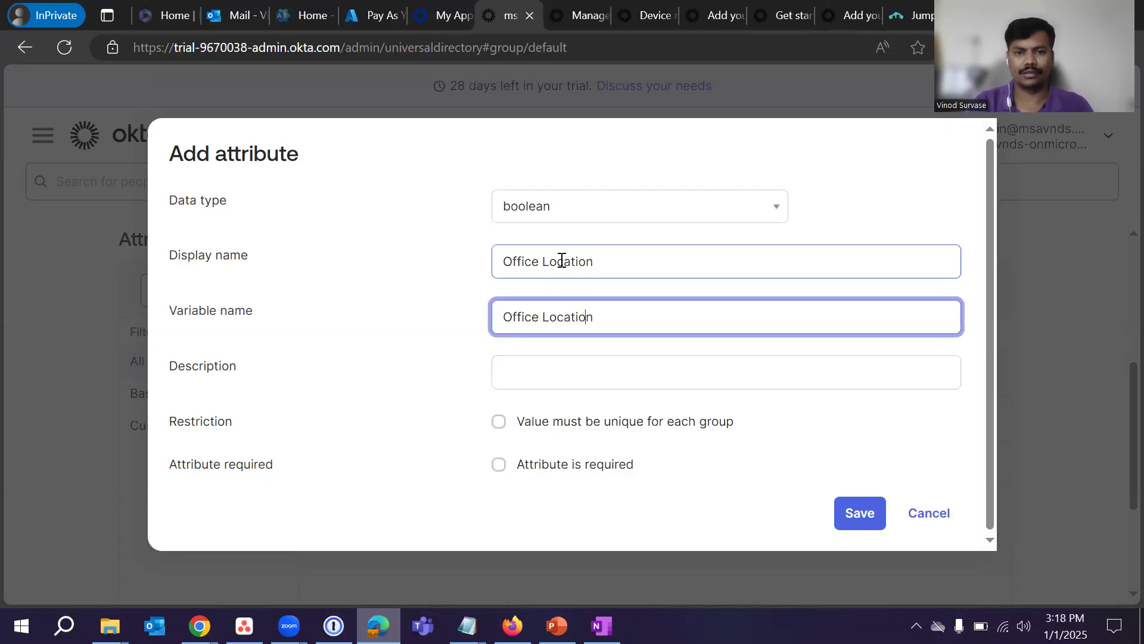
pyautogui.hotkey('ctrl', 'Left')
pyautogui.press('BackSpace')
pyautogui.write('_')
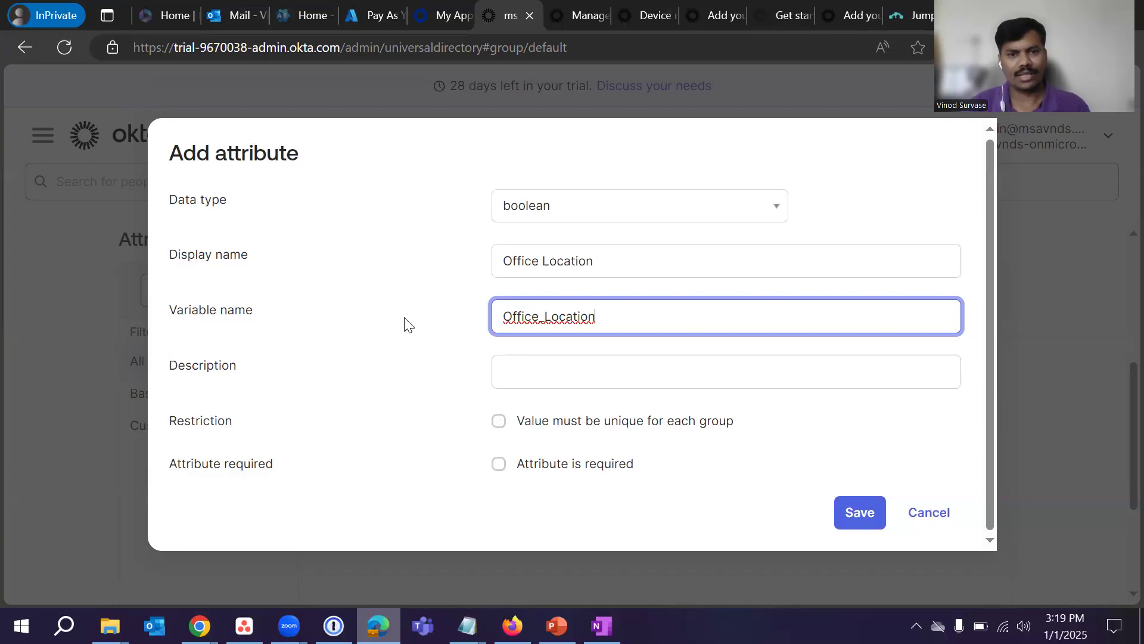
# Step: Set the new group attribute's description to Office_Location, matching its variable name
pyautogui.moveTo(629, 308); pyautogui.dragTo(496, 317)
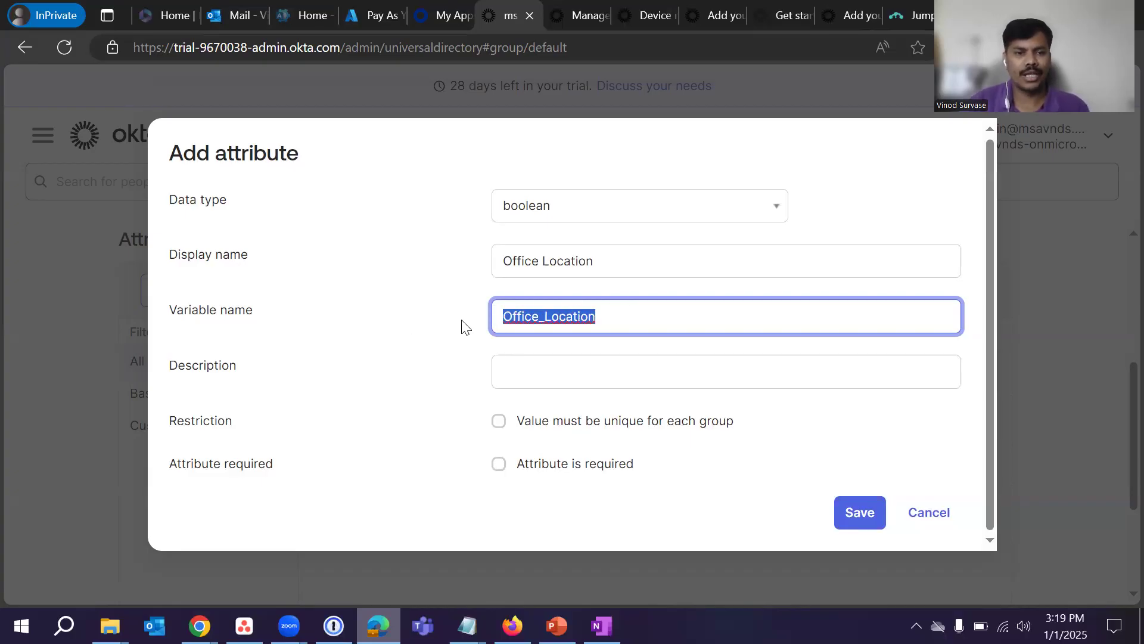
pyautogui.click(564, 373)
pyautogui.hotkey('ctrl', 'v')
pyautogui.click(377, 361)
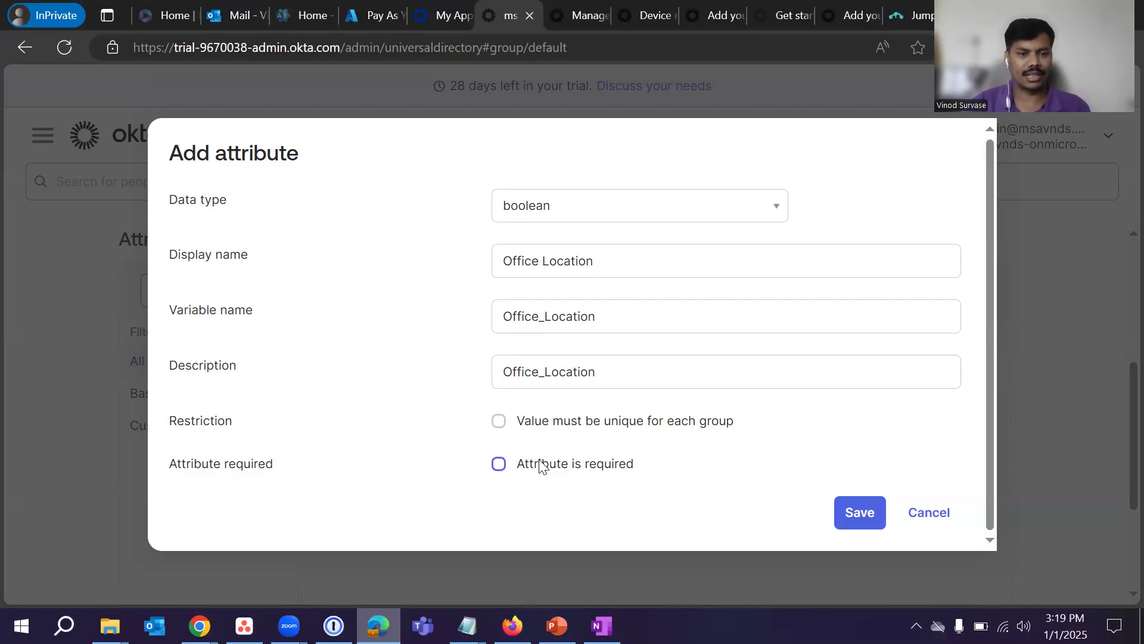
pyautogui.click(851, 513)
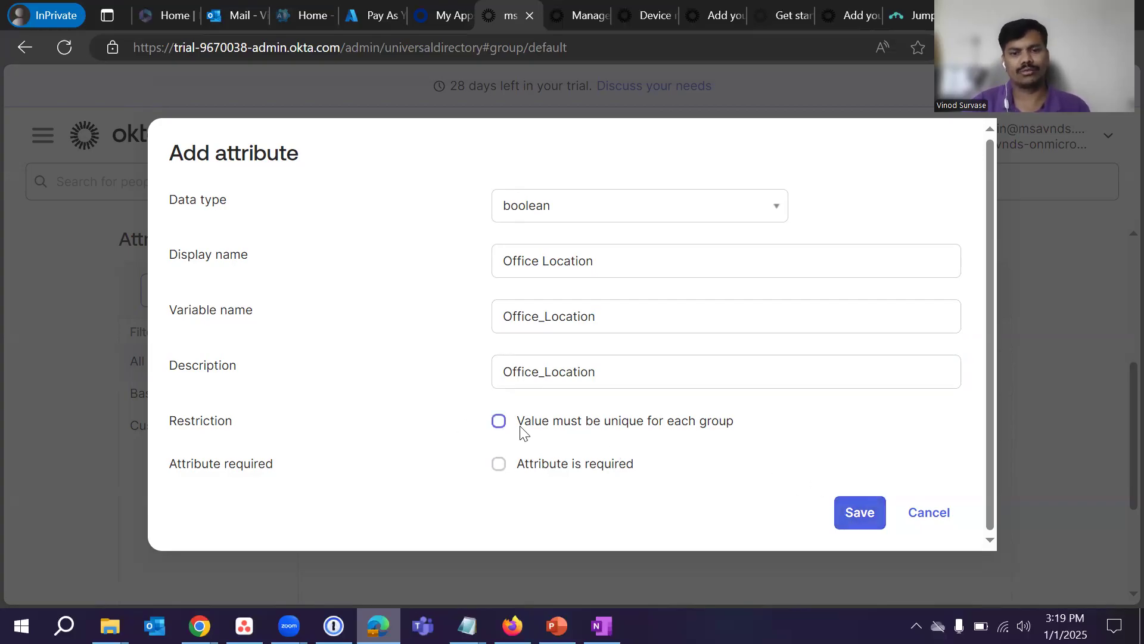
# Step: Save the new Office Location attribute without requiring its value to be unique for each group
pyautogui.click(500, 424)
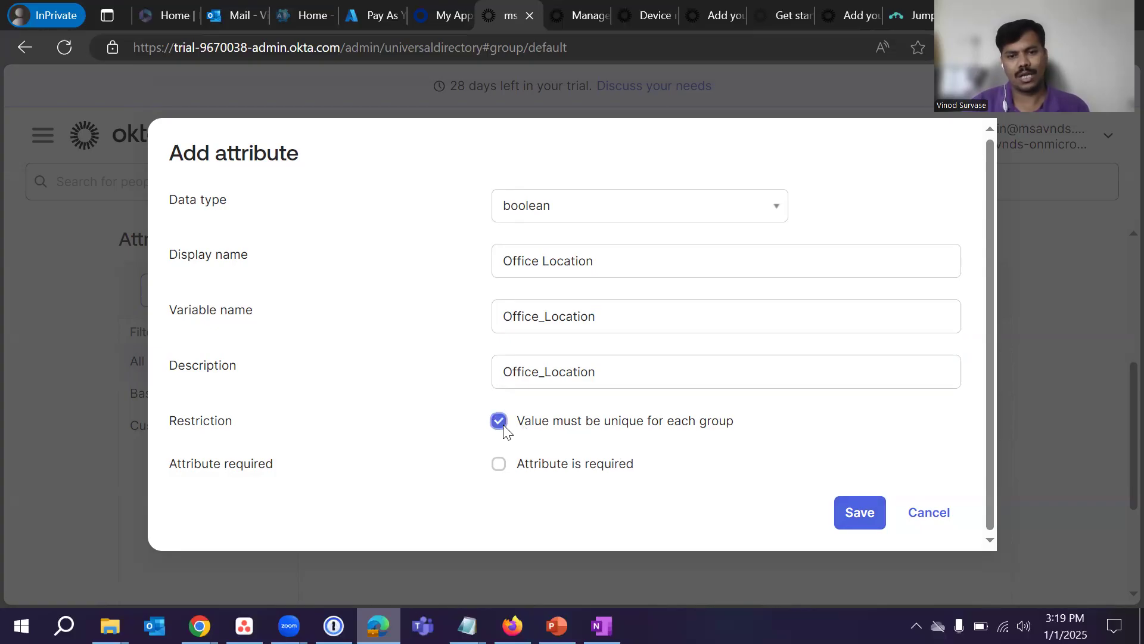
pyautogui.click(500, 422)
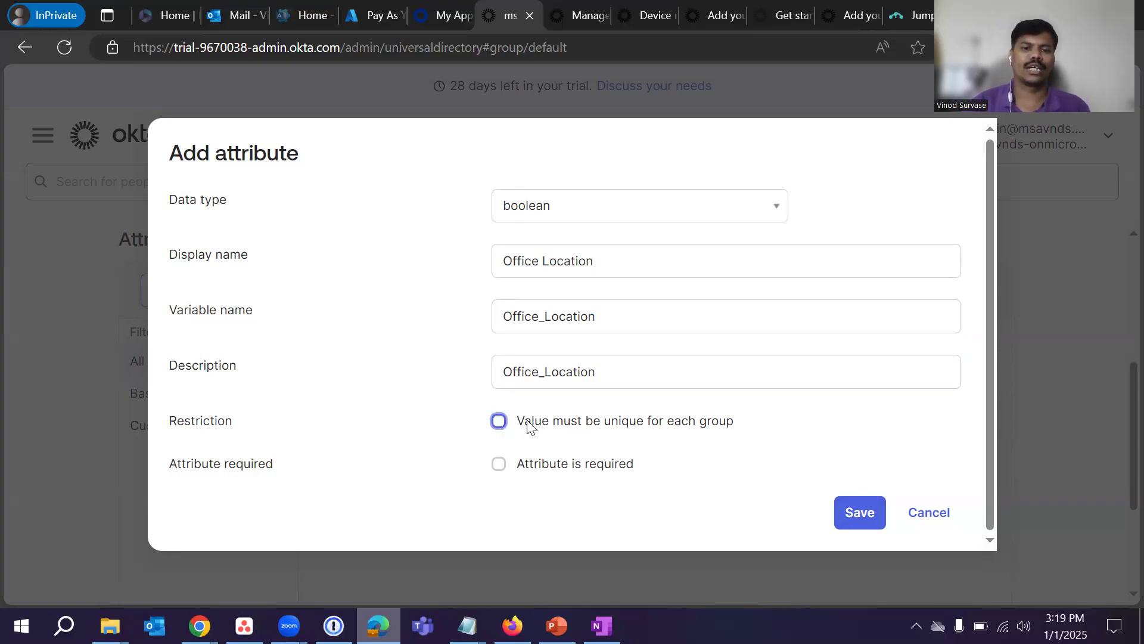
pyautogui.click(861, 511)
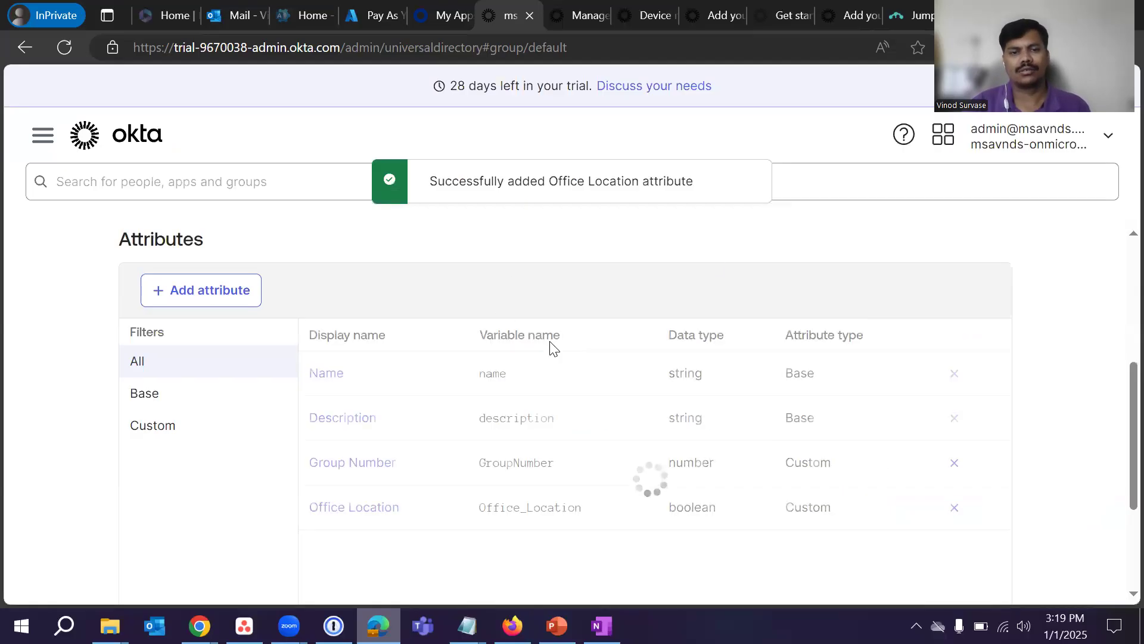
# Step: Filter the Okta group's attributes to the custom ones and check the Office Location entry's variable name
pyautogui.scroll(-3, 550, 341)
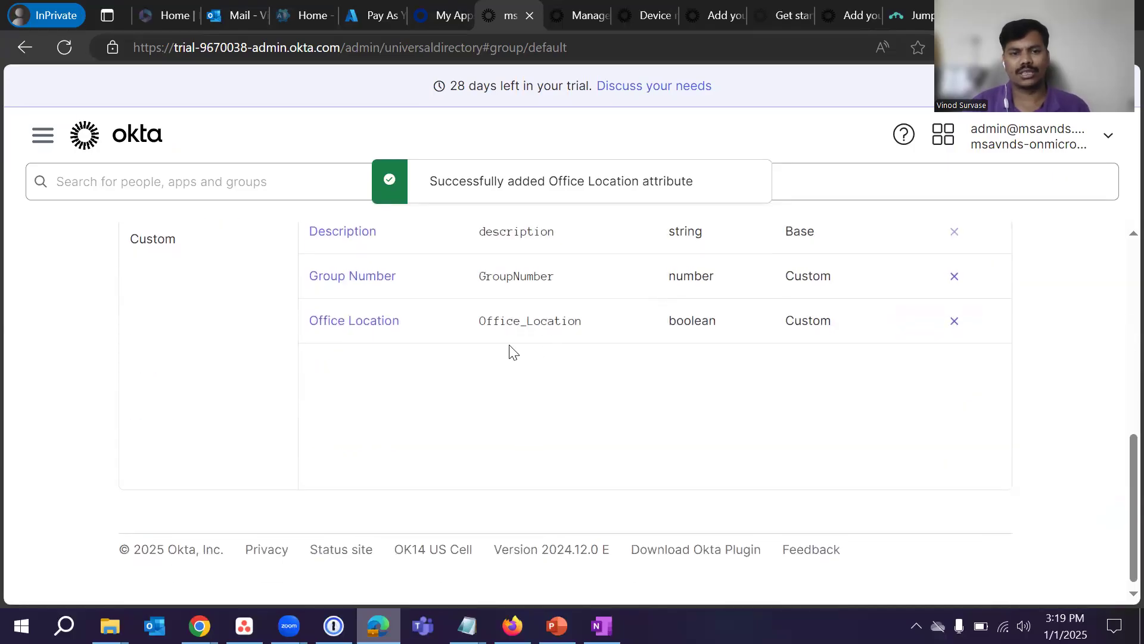
pyautogui.scroll(1, 536, 337)
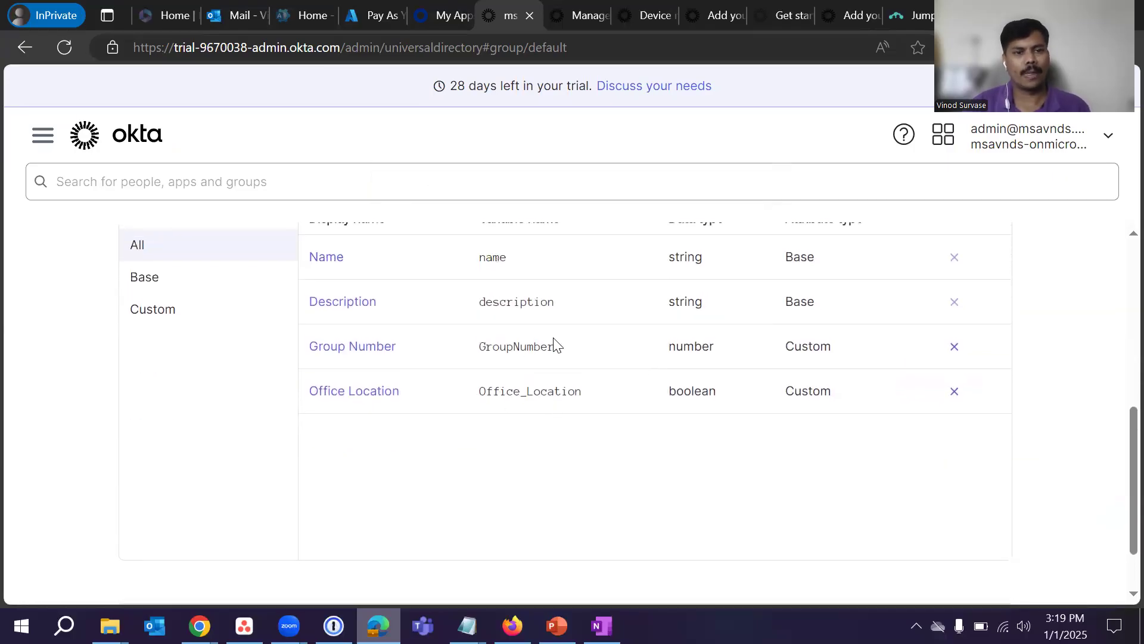
pyautogui.click(149, 314)
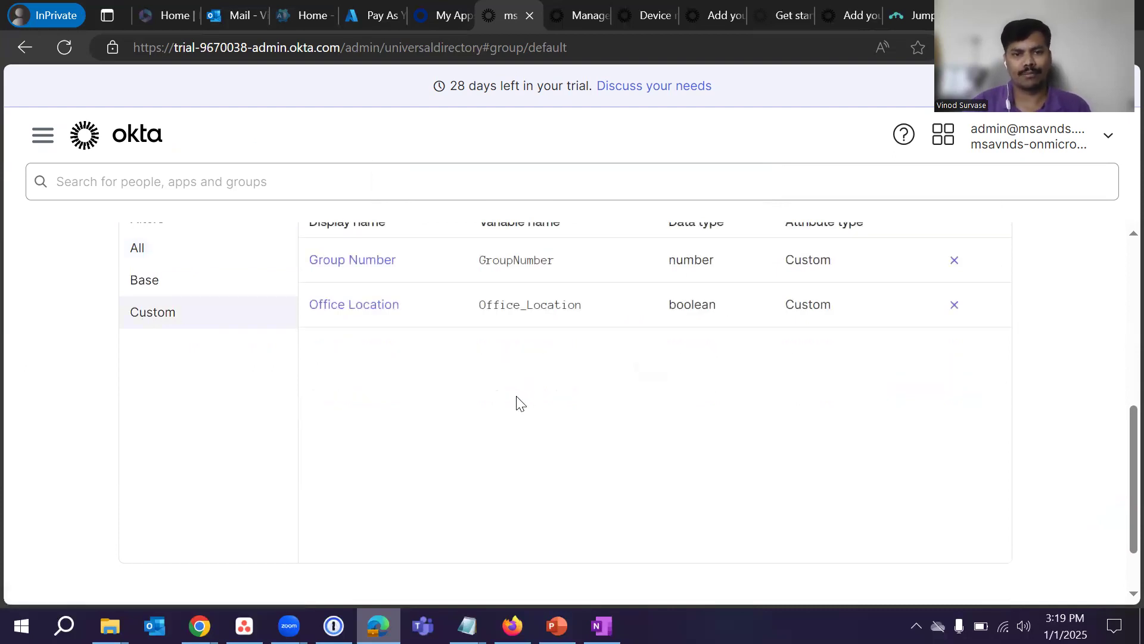
pyautogui.scroll(1, 516, 402)
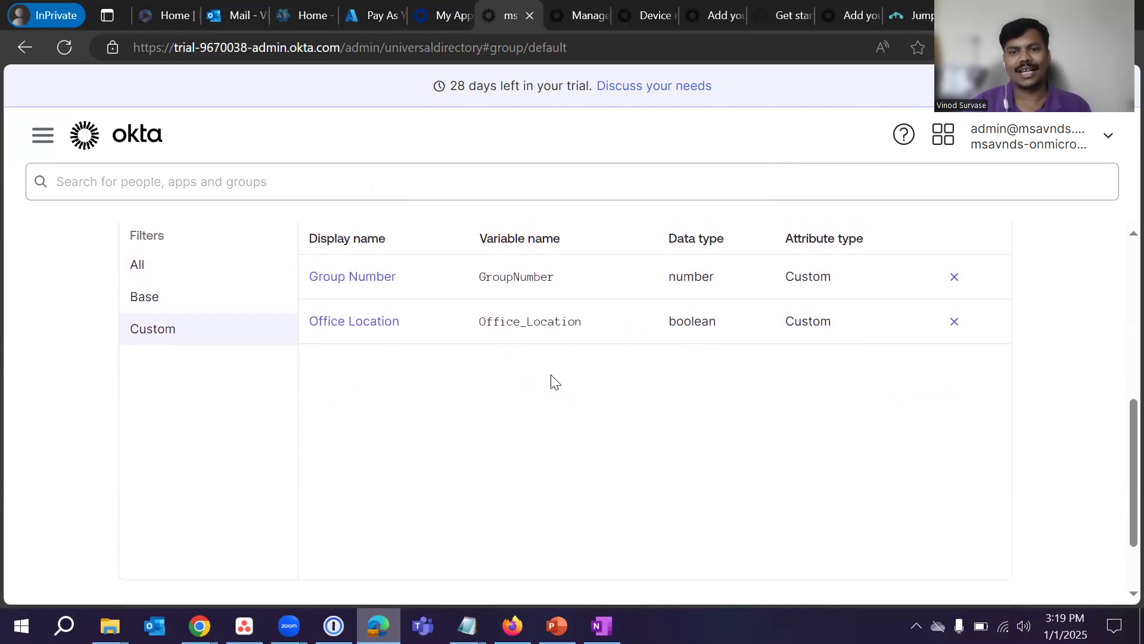
pyautogui.moveTo(475, 328); pyautogui.dragTo(624, 339)
pyautogui.click(563, 425)
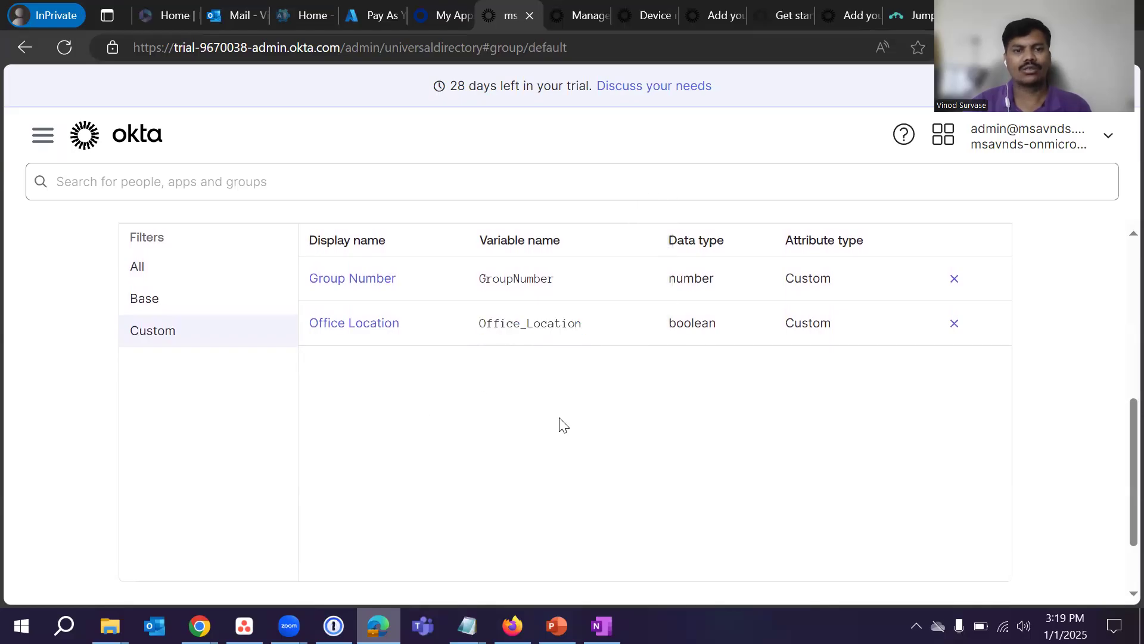
# Step: Examine the custom Group Number attribute's display name, variable name, data type and attribute type
pyautogui.scroll(5, 563, 424)
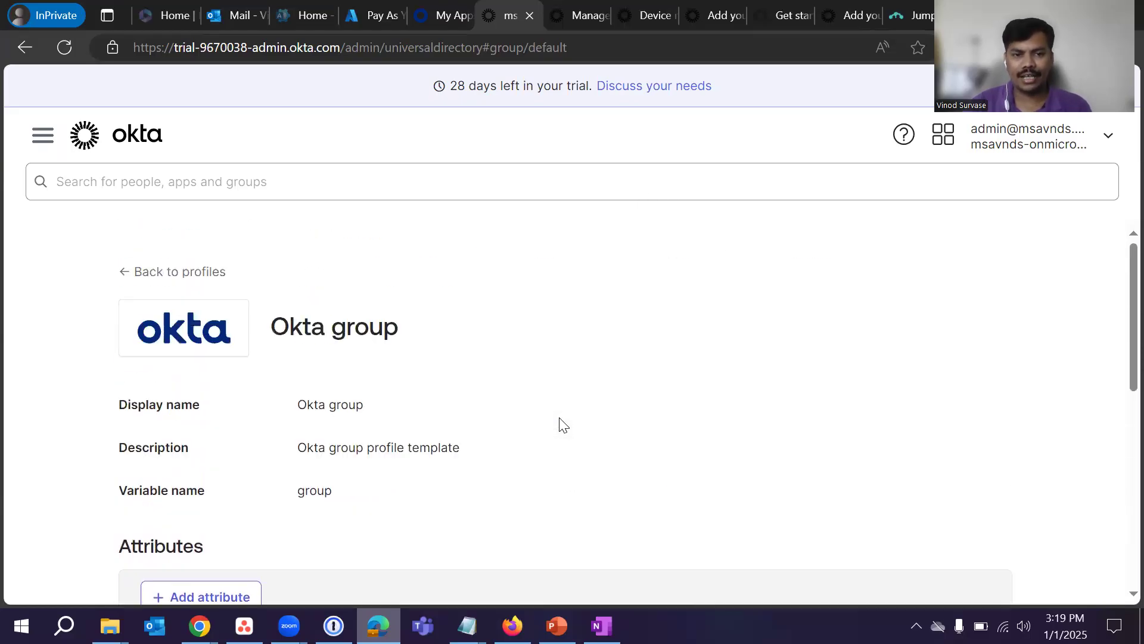
pyautogui.scroll(-5, 559, 424)
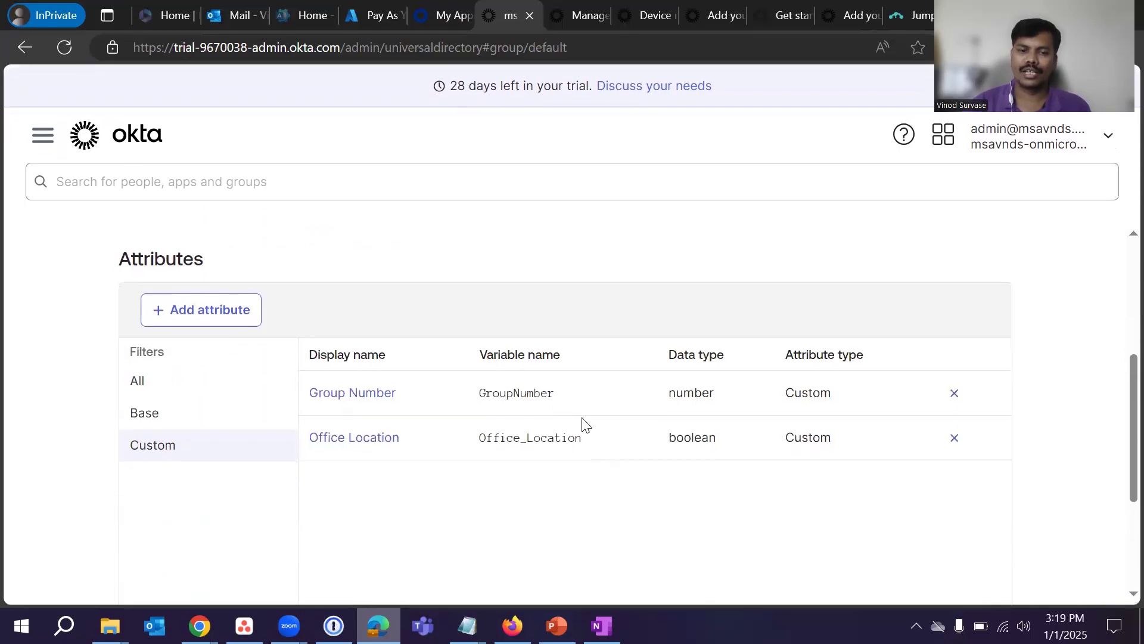
pyautogui.scroll(-1, 480, 434)
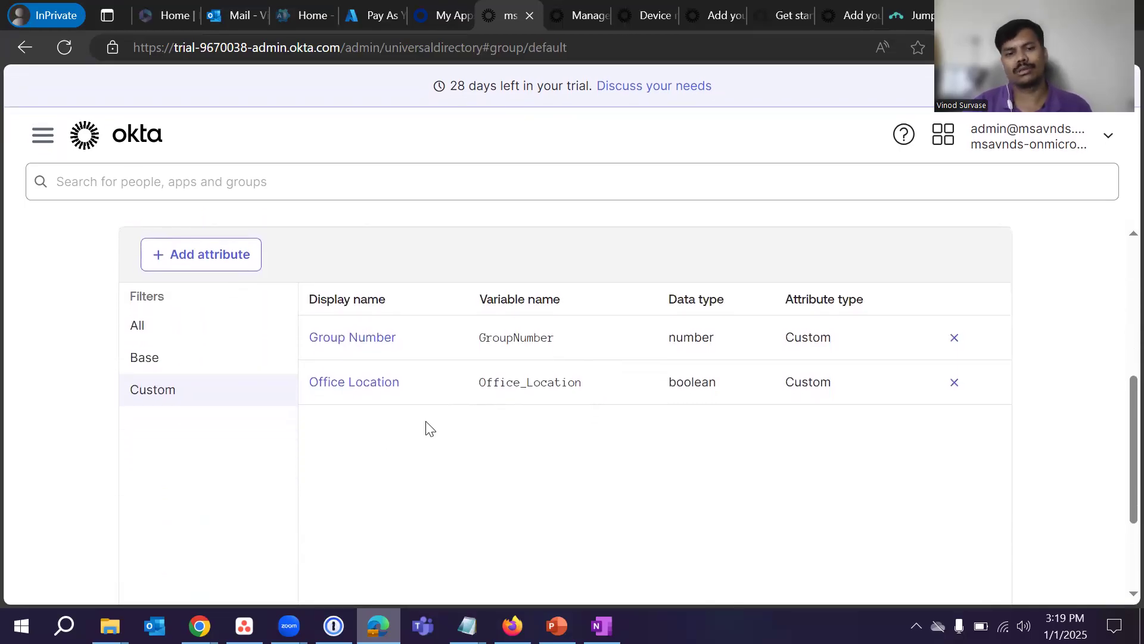
pyautogui.moveTo(302, 349); pyautogui.dragTo(556, 338)
pyautogui.click(453, 420)
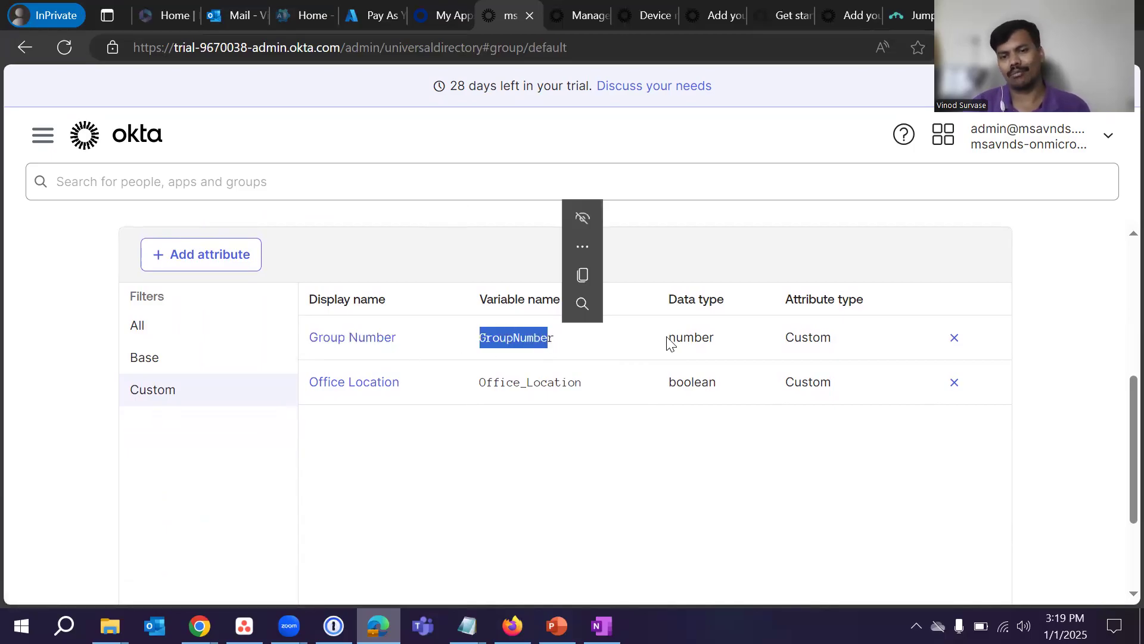
pyautogui.click(671, 338)
pyautogui.moveTo(672, 338); pyautogui.dragTo(821, 337)
pyautogui.click(786, 346)
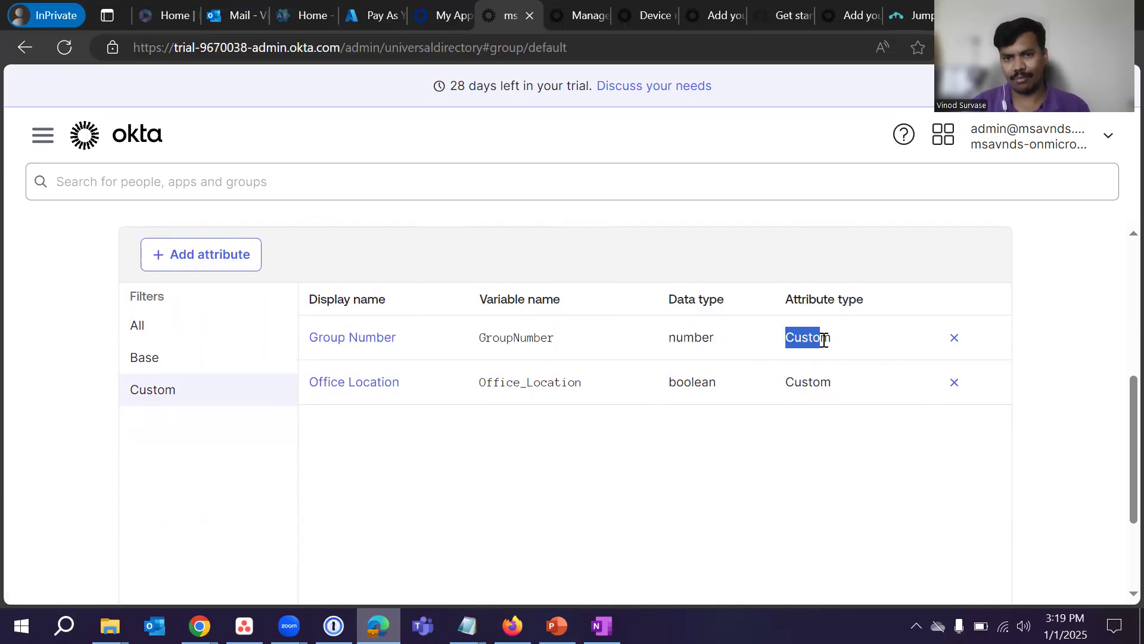
pyautogui.click(854, 475)
# Step: Show all of the Okta group's attributes again and go back to the profile list
pyautogui.scroll(1, 554, 420)
pyautogui.click(178, 374)
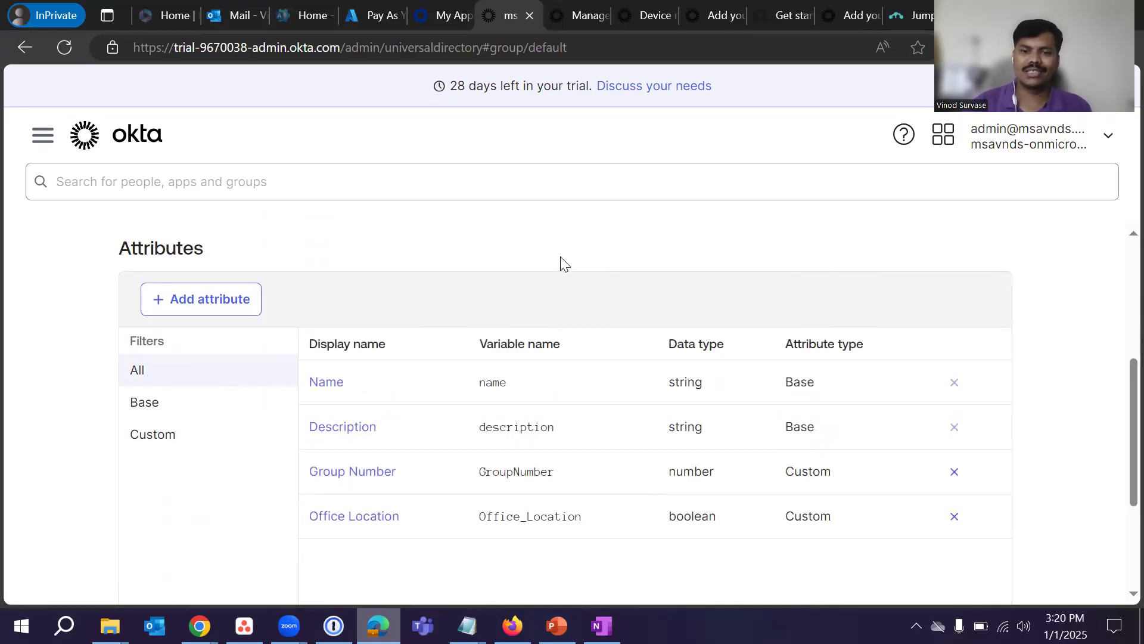
pyautogui.scroll(5, 563, 263)
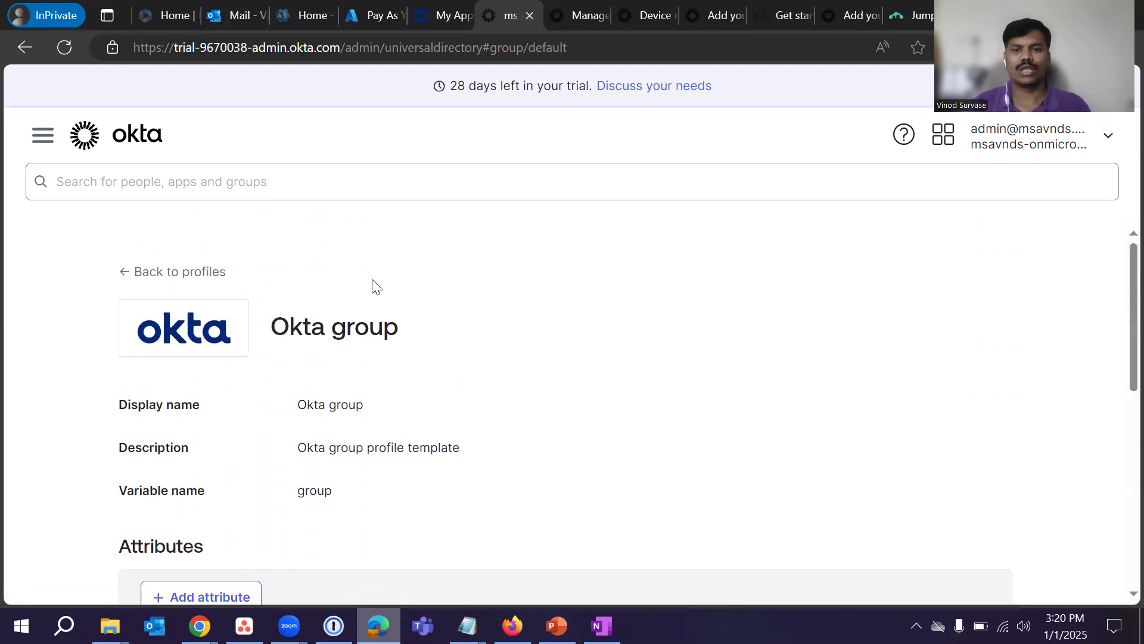
pyautogui.click(145, 273)
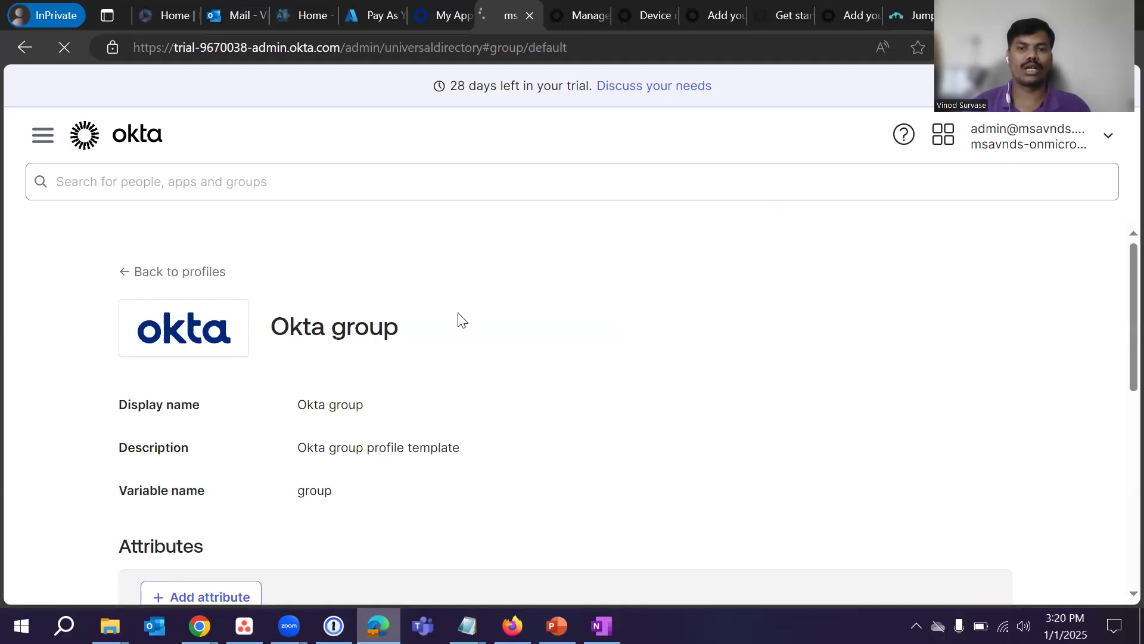